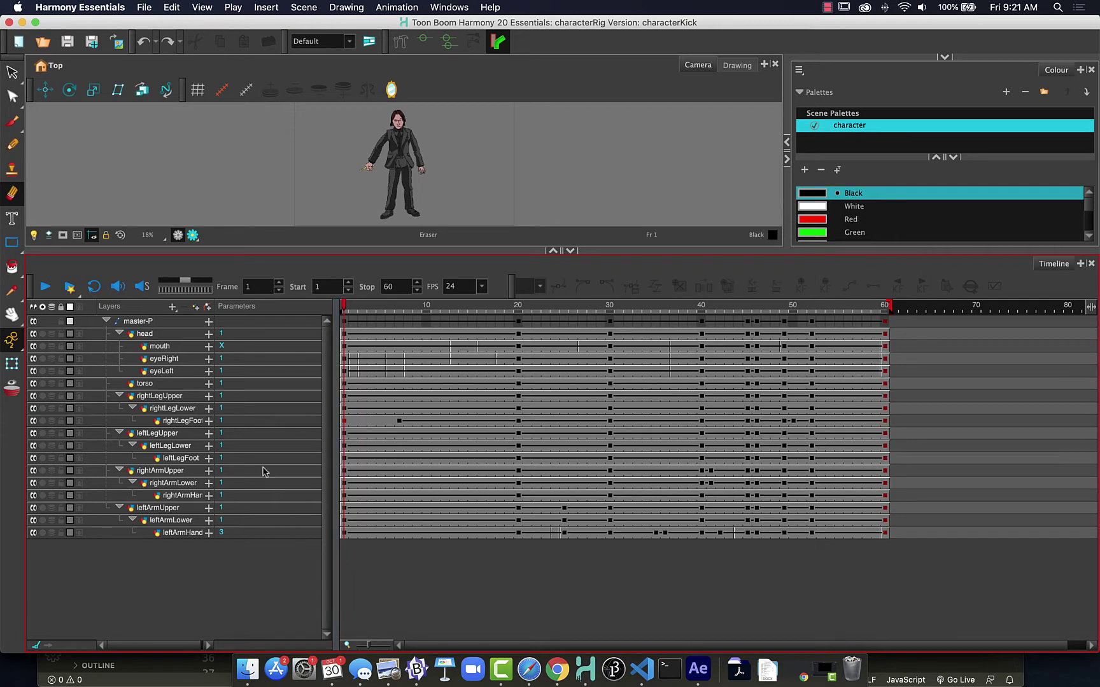
Browse the Add Layers effect list without adding anything, then collapse master-P's child layers.
click(172, 309)
mouse_move(189, 427)
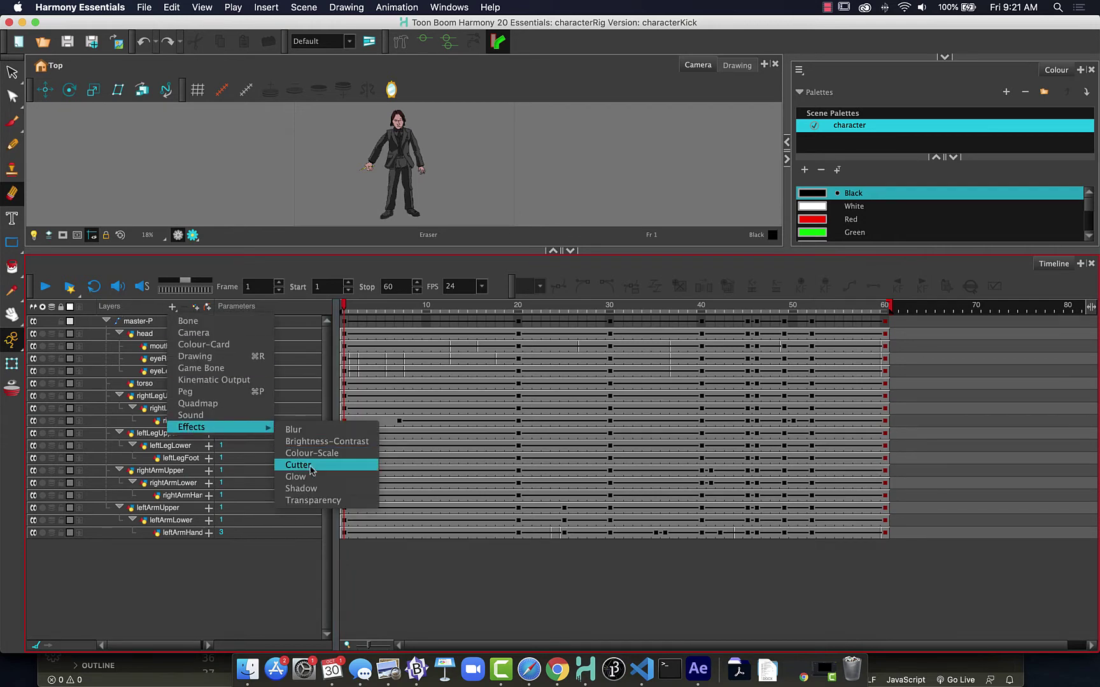
click(234, 558)
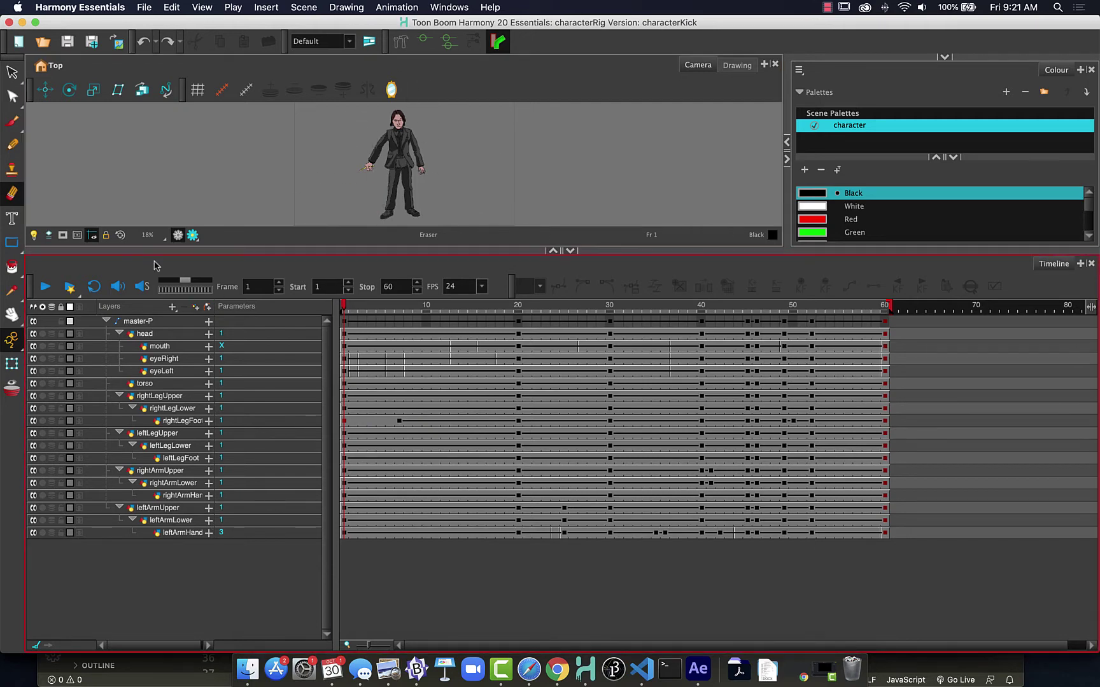
click(106, 320)
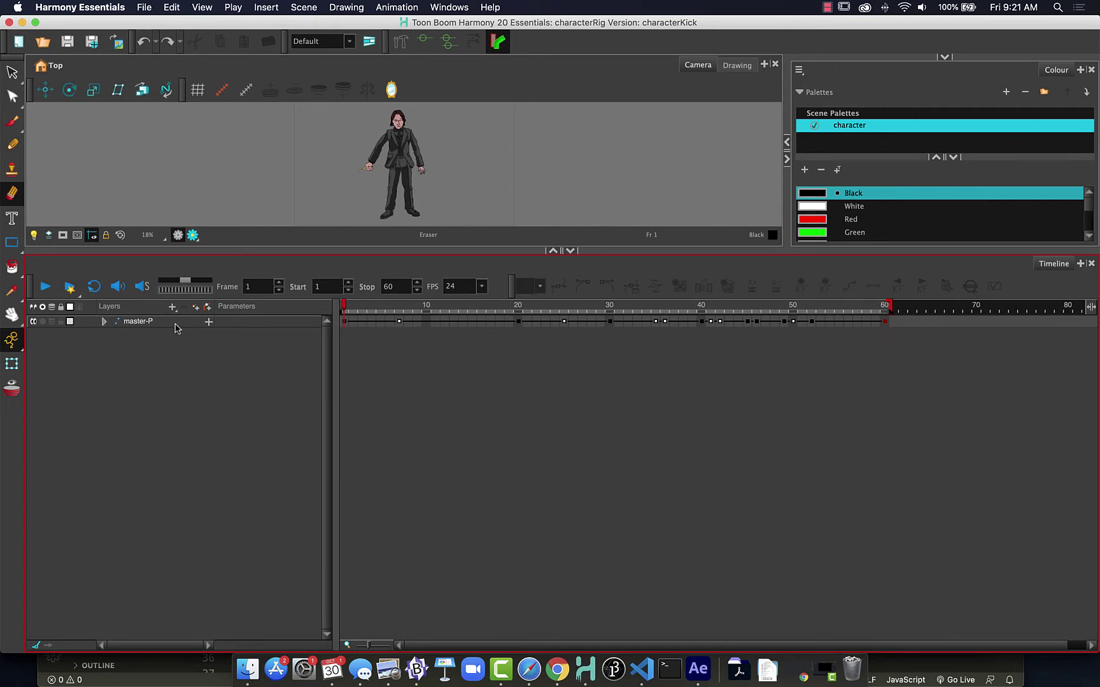
Group master-P into a new master-P-G group, check its nested layers, and leave it collapsed and selected.
right_click(172, 324)
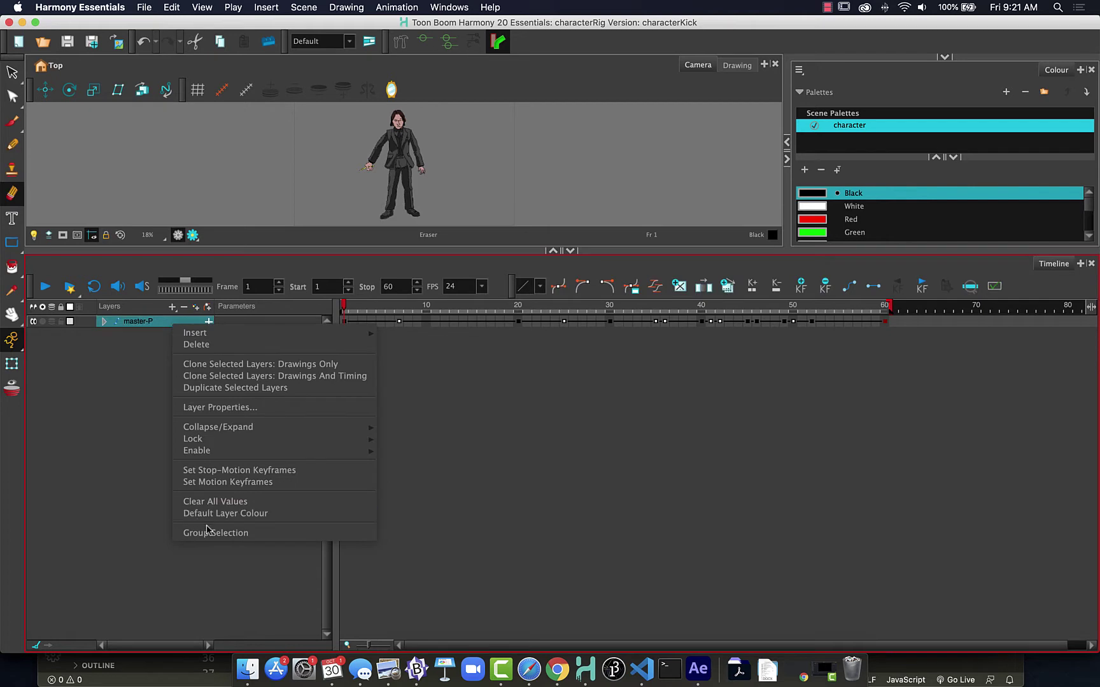
click(210, 533)
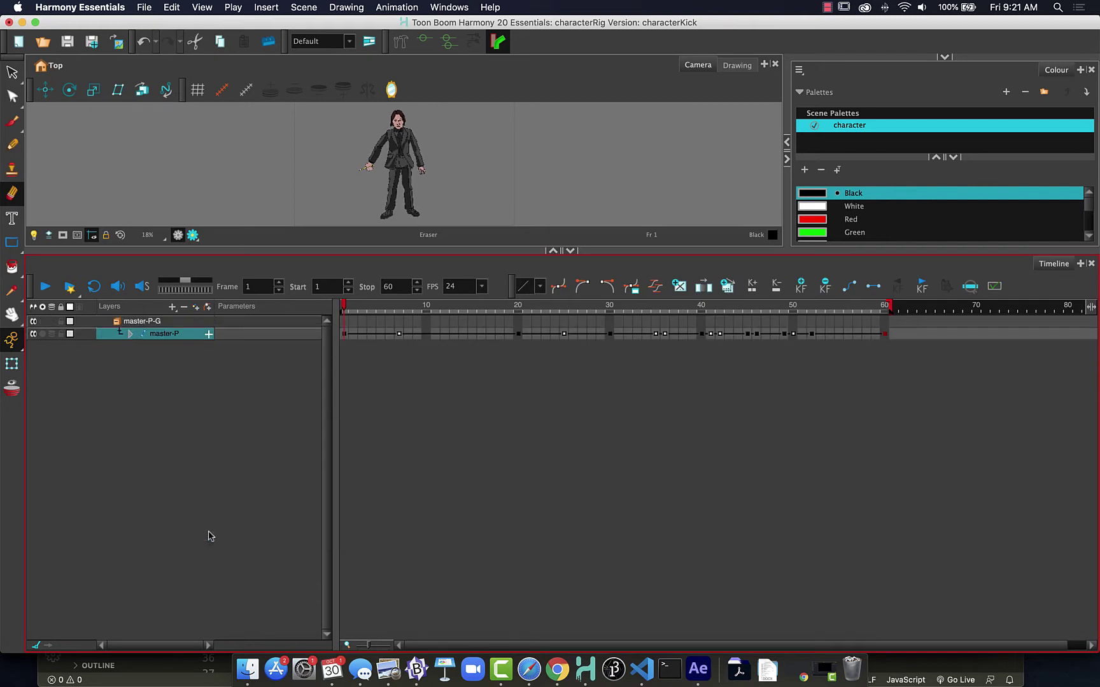
click(117, 323)
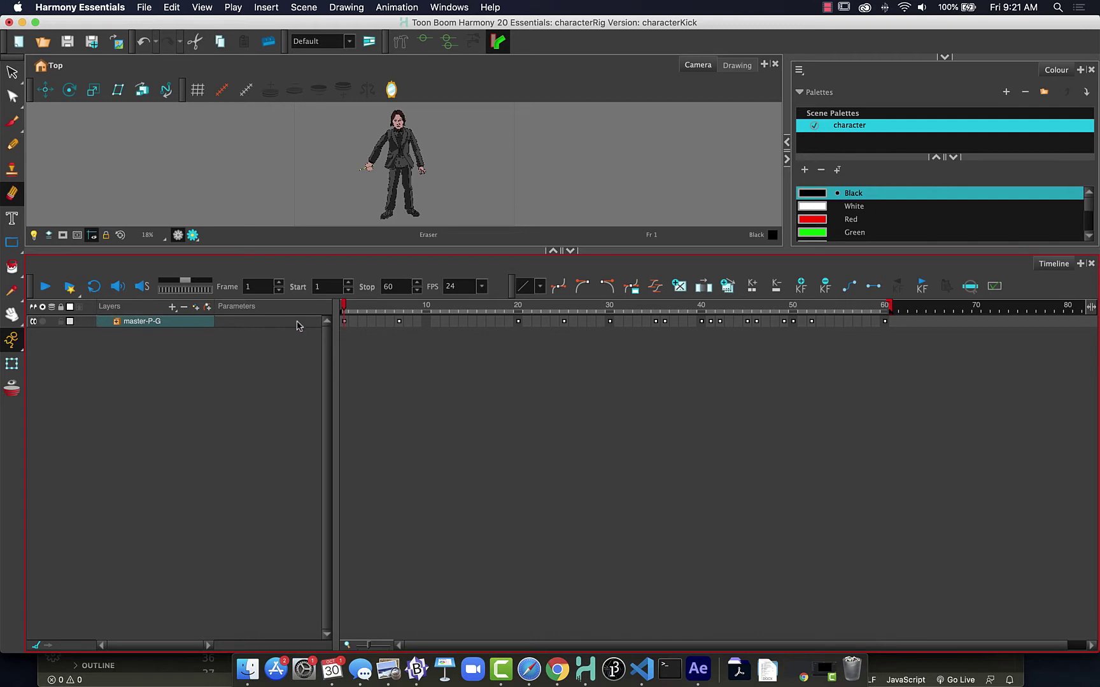
click(117, 323)
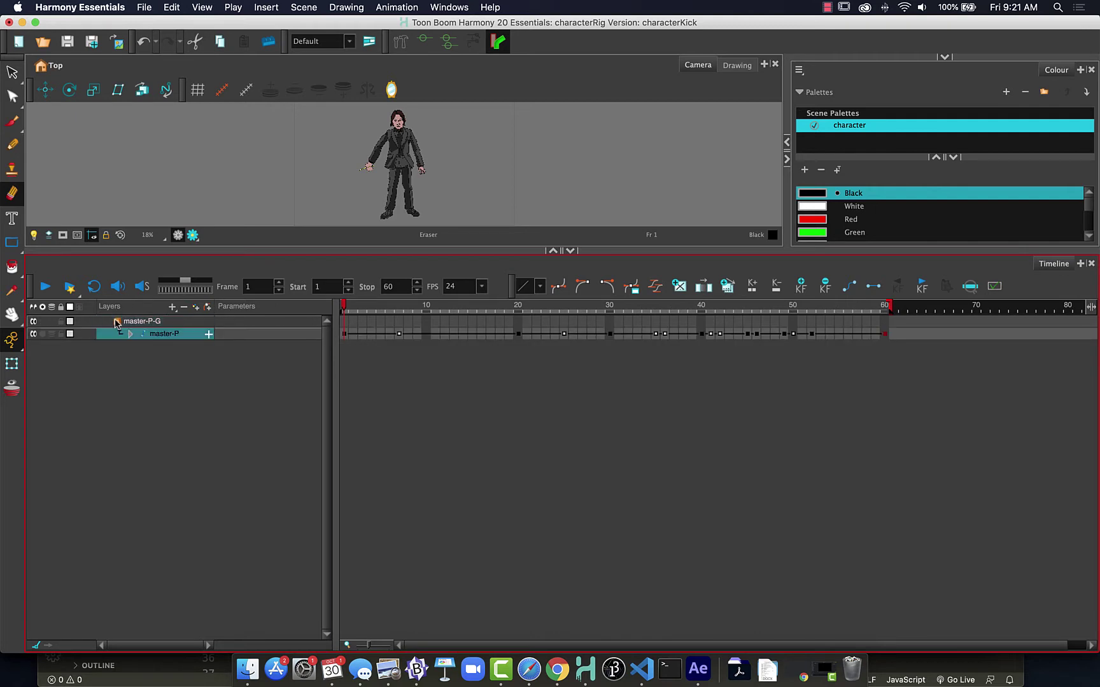
click(131, 335)
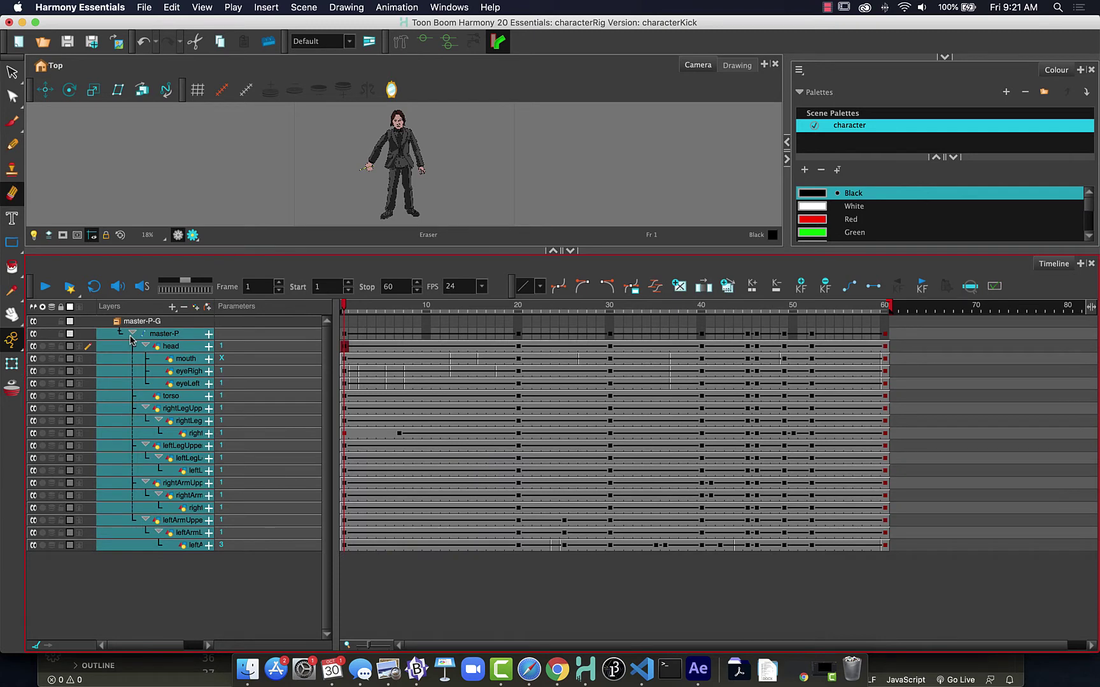
click(118, 322)
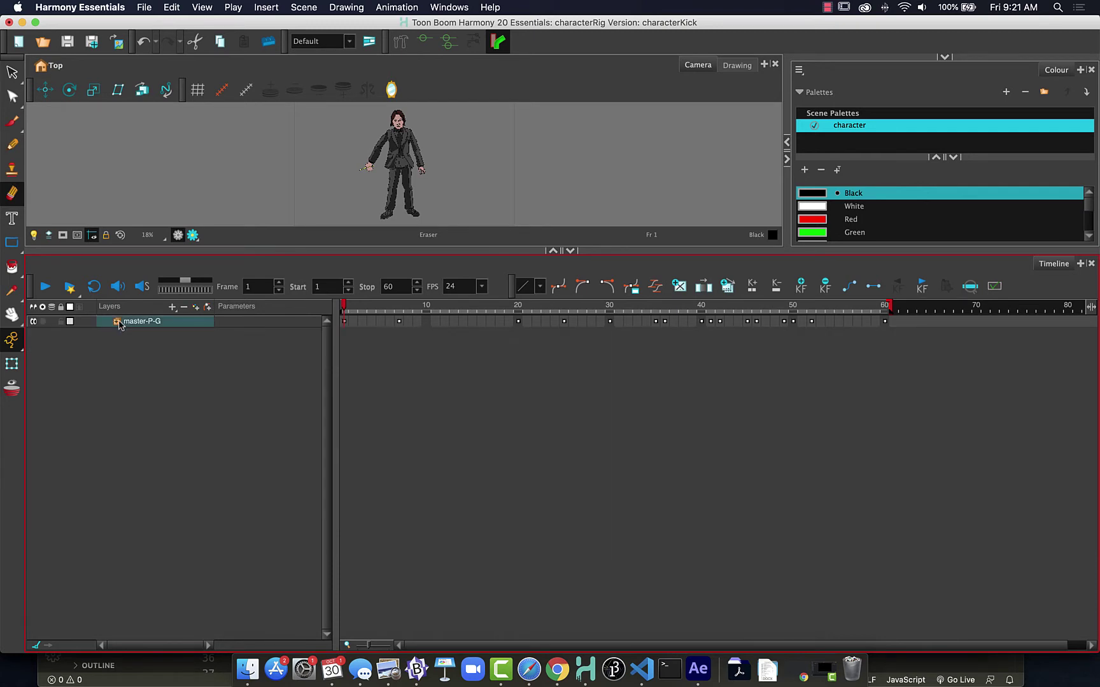
click(177, 325)
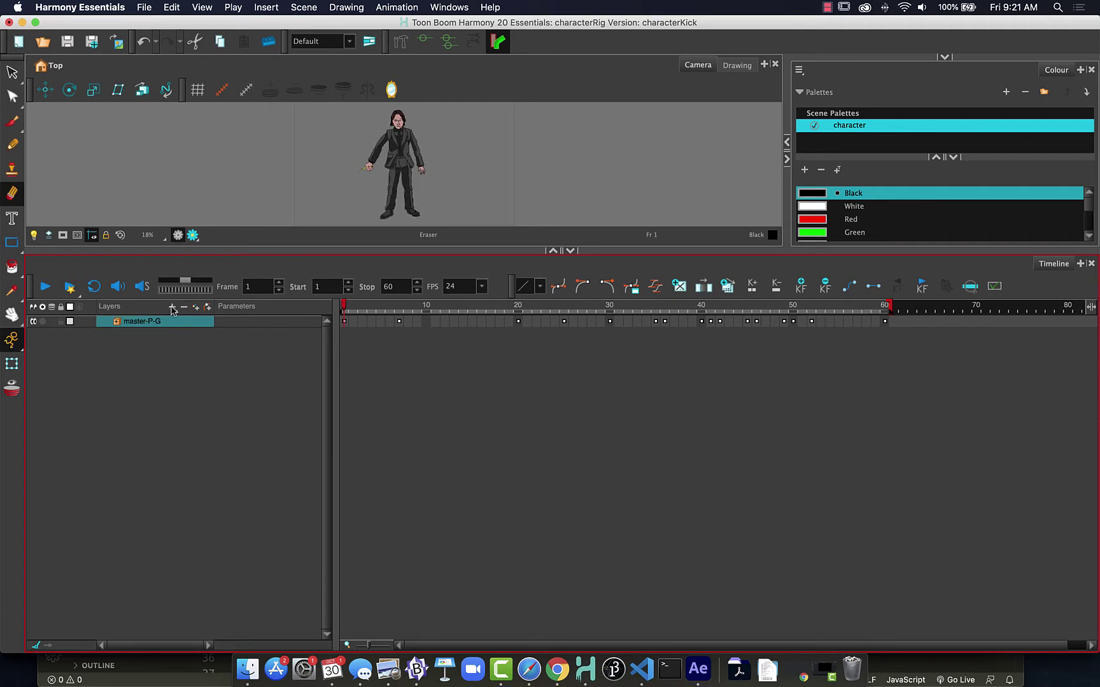
click(174, 364)
click(173, 327)
click(116, 322)
click(164, 335)
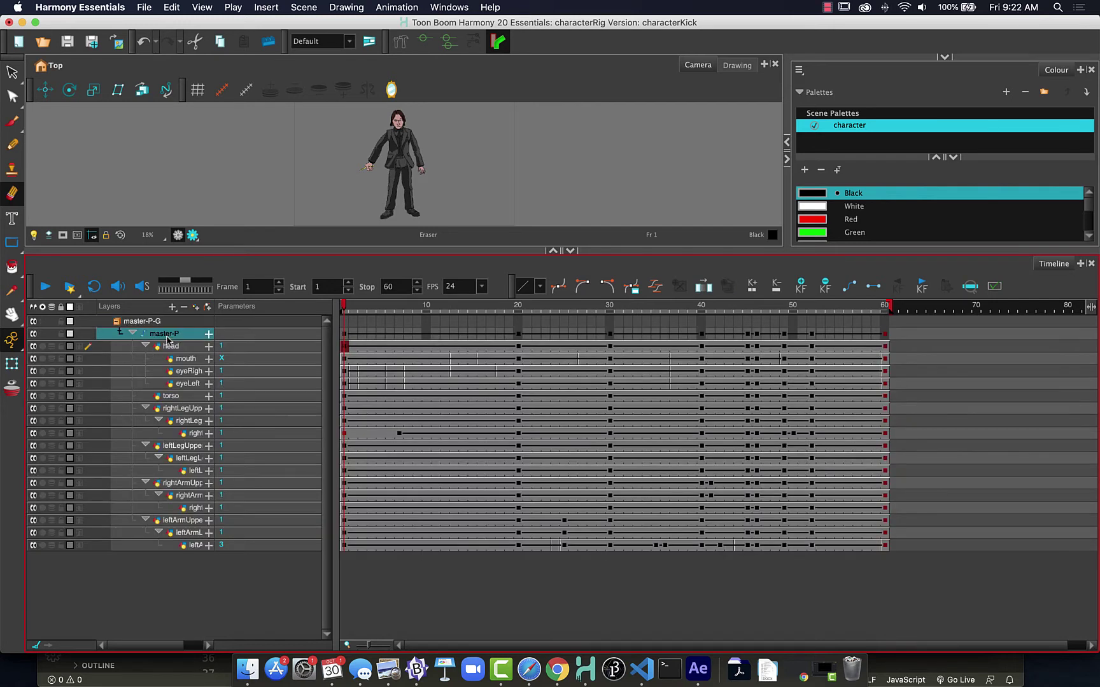
click(122, 324)
click(117, 322)
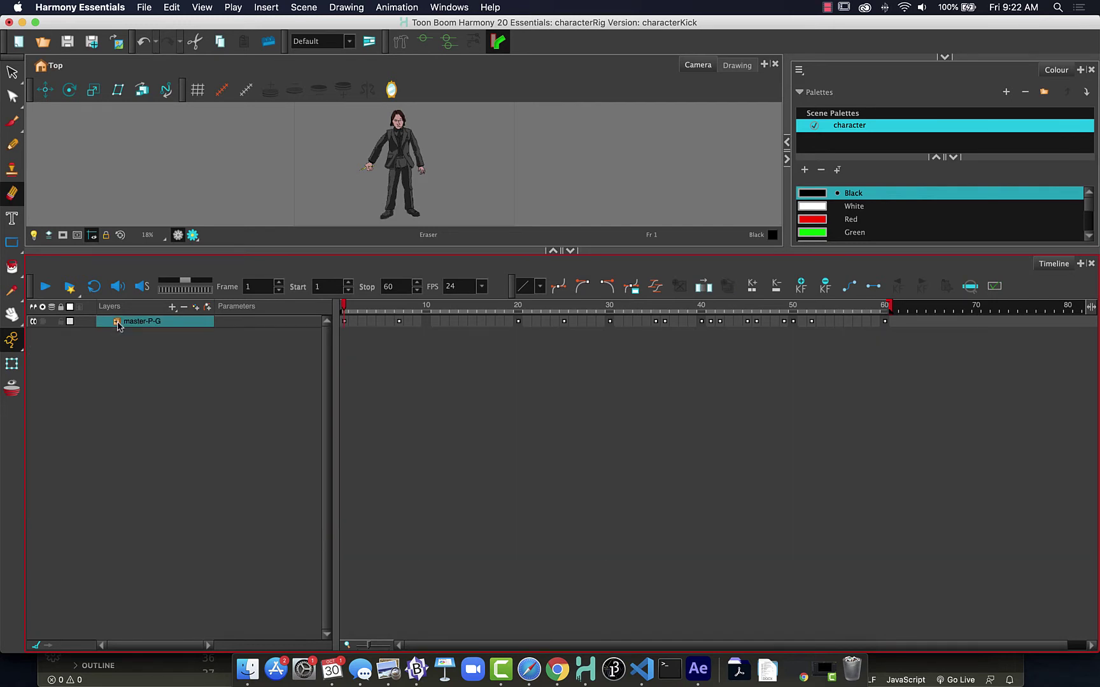
click(170, 347)
click(170, 325)
click(118, 322)
click(167, 334)
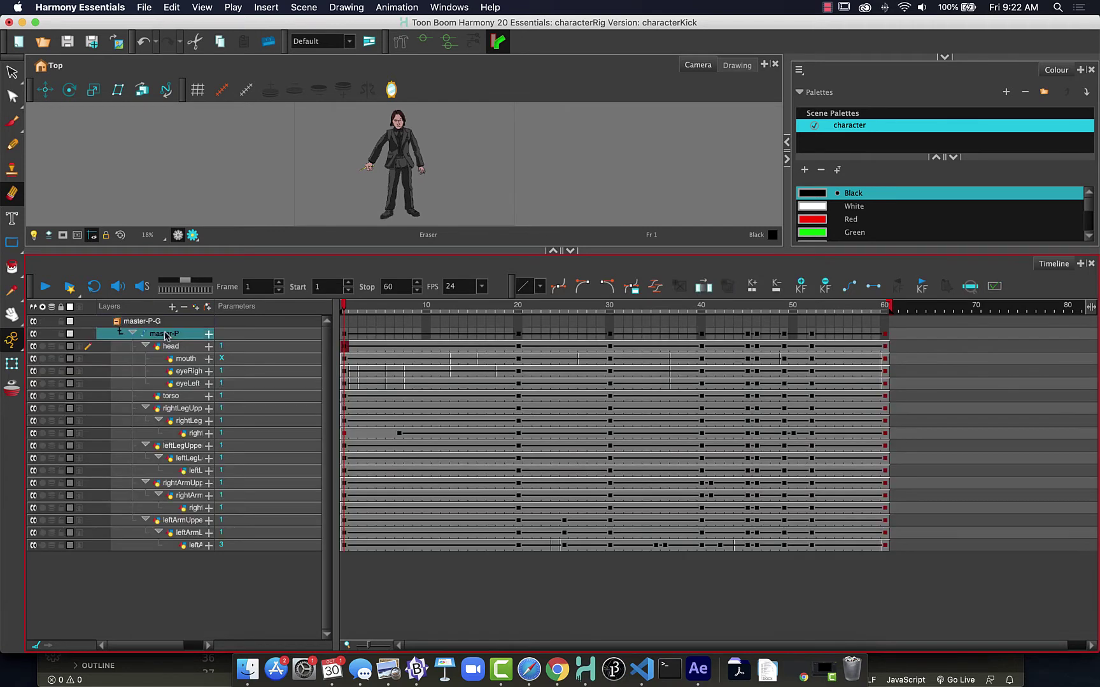
click(119, 322)
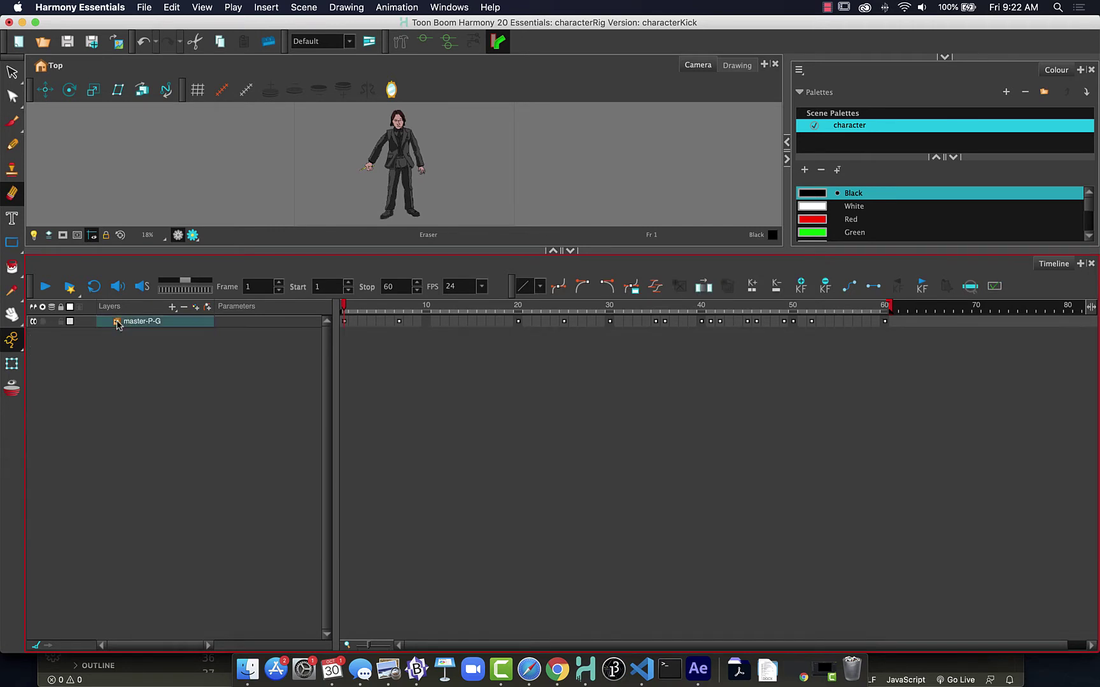
click(197, 324)
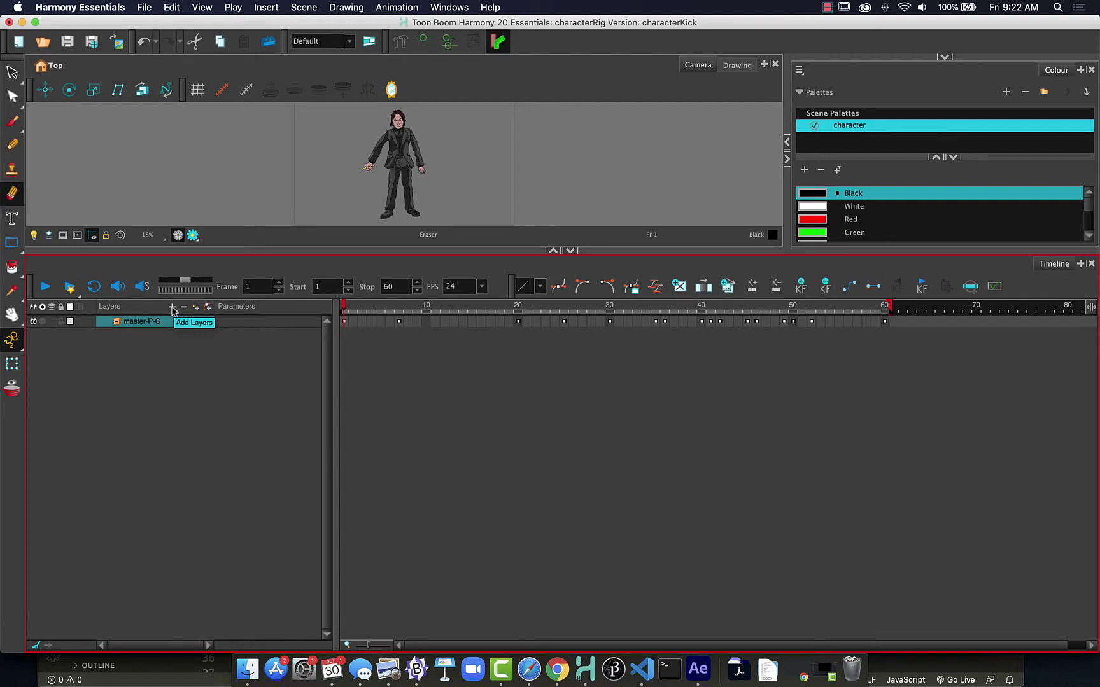
Add a Colour-Scale effect layer under master-P-G and expand its parameter rows.
click(172, 308)
mouse_move(195, 425)
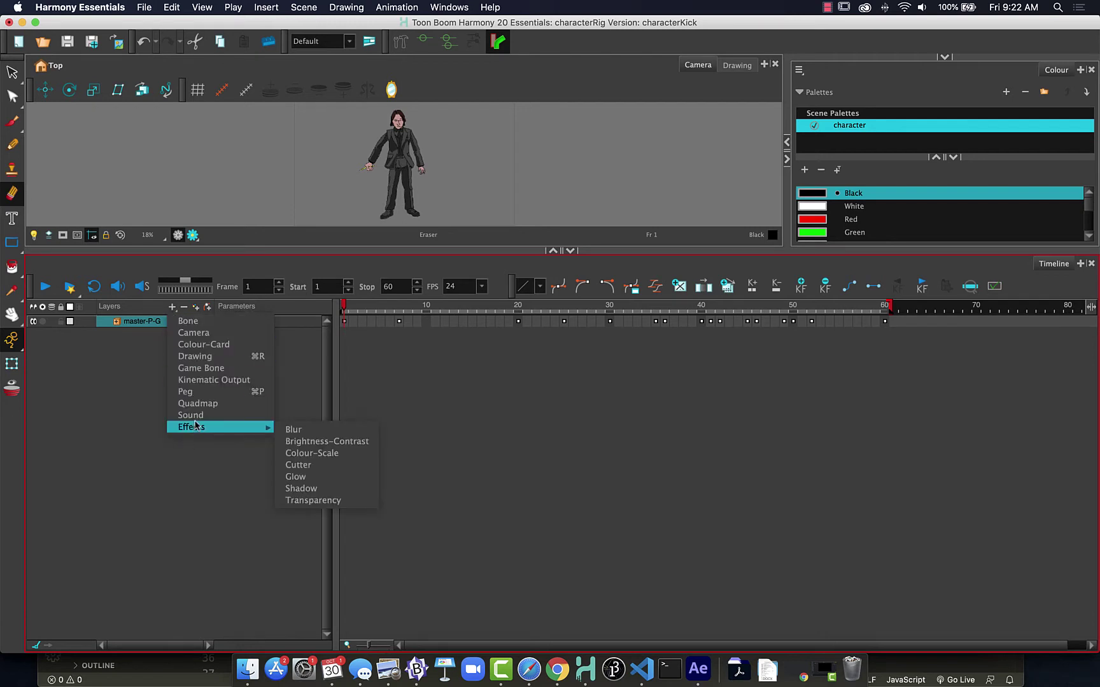
click(315, 453)
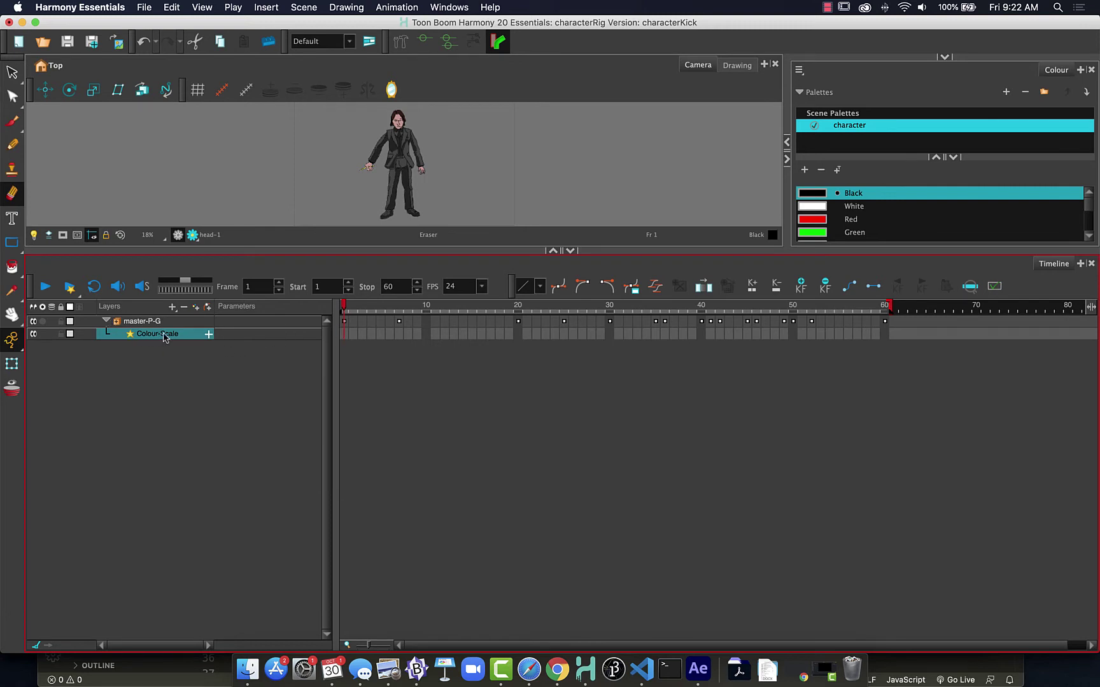
click(209, 335)
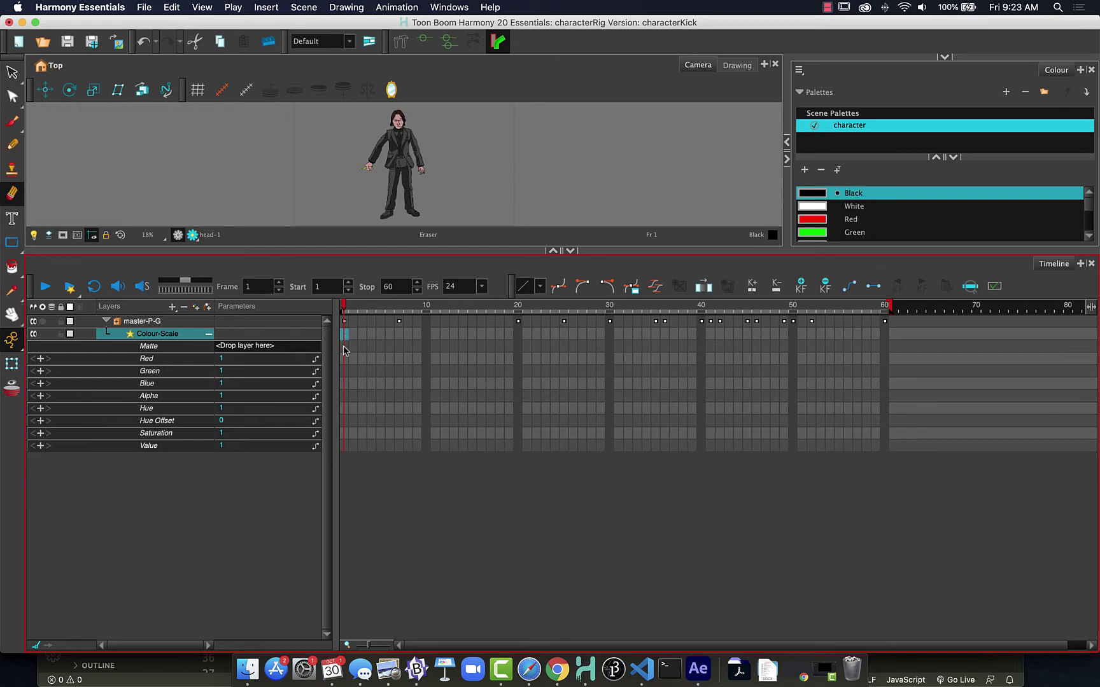
Keyframe all Colour-Scale parameters at frame 1 and at frame 5 with F6.
key(F6)
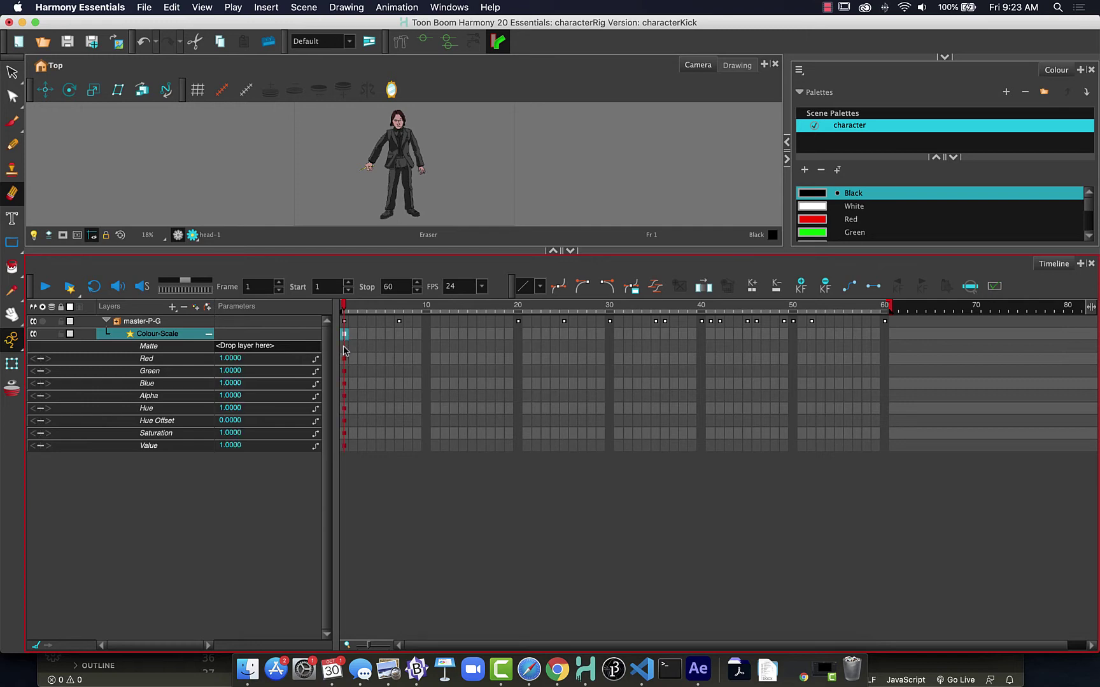
click(379, 335)
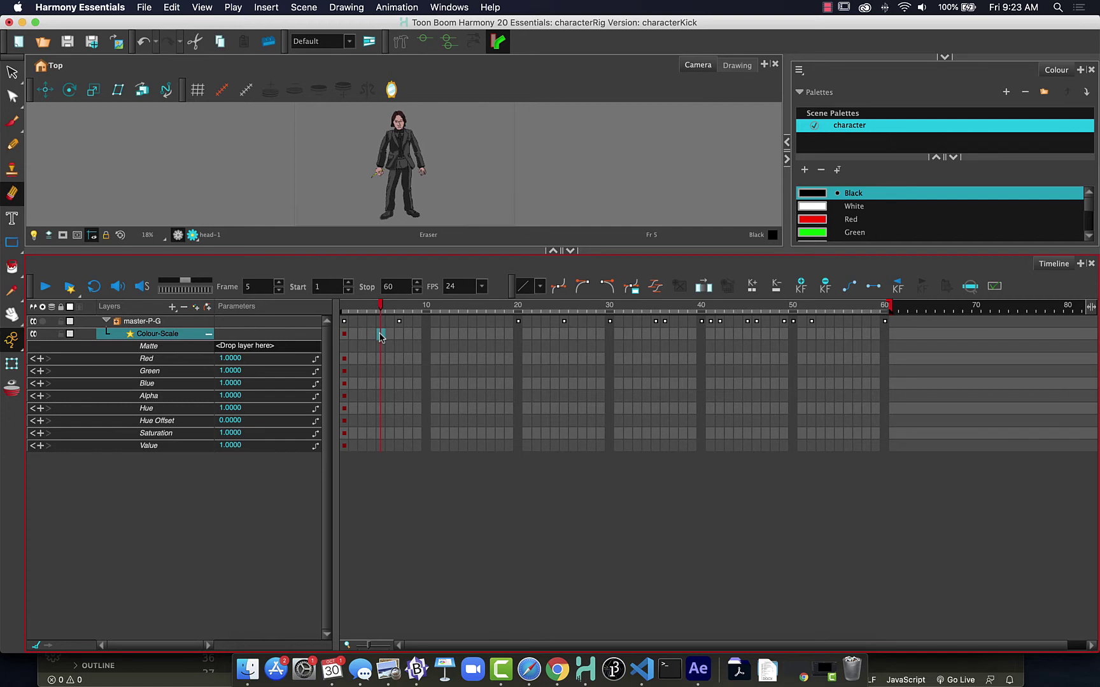
key(F6)
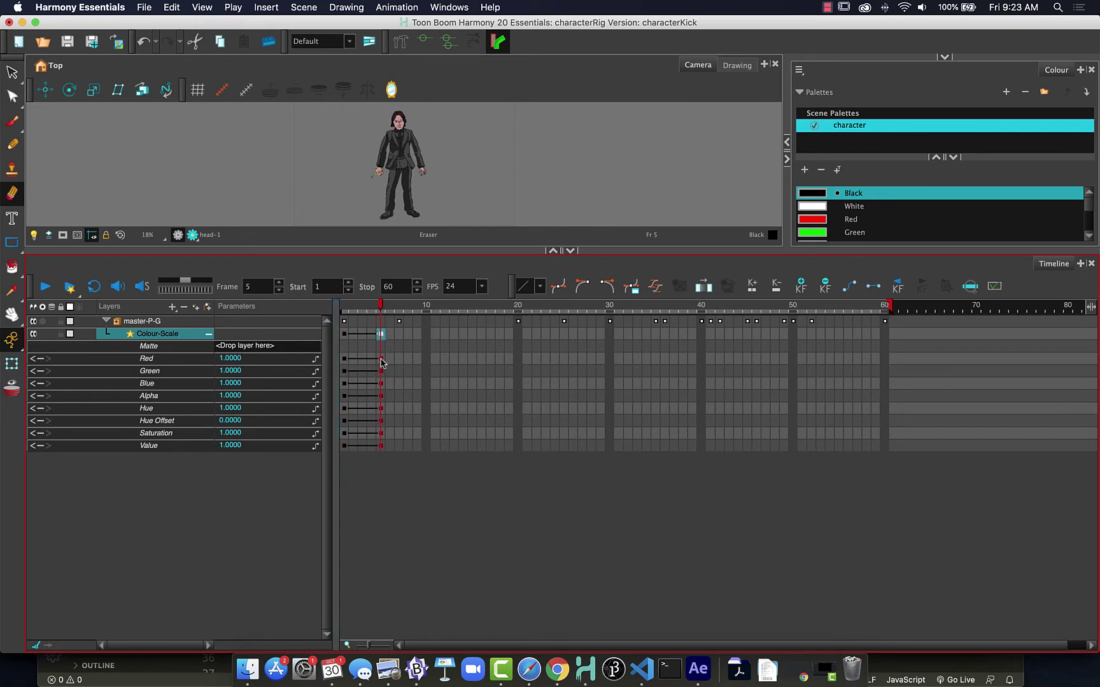
Set Colour-Scale Red and Green to 255 at frame 5, then scrub back to frame 2.
click(245, 359)
double_click(228, 358)
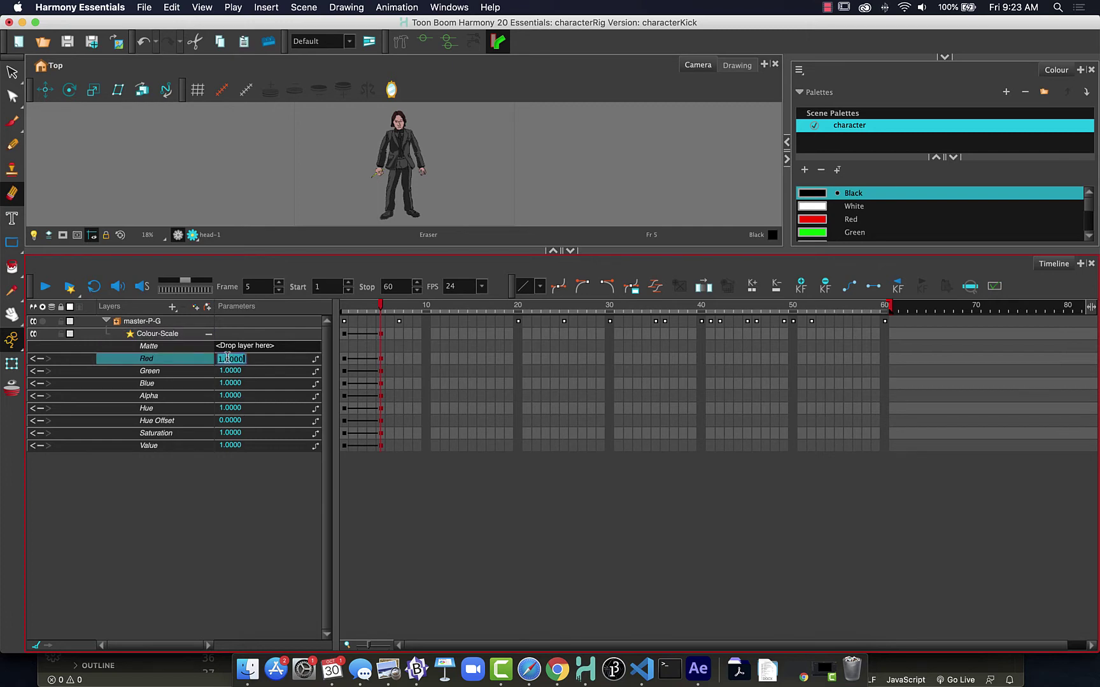
text(255)
key(Return)
double_click(228, 371)
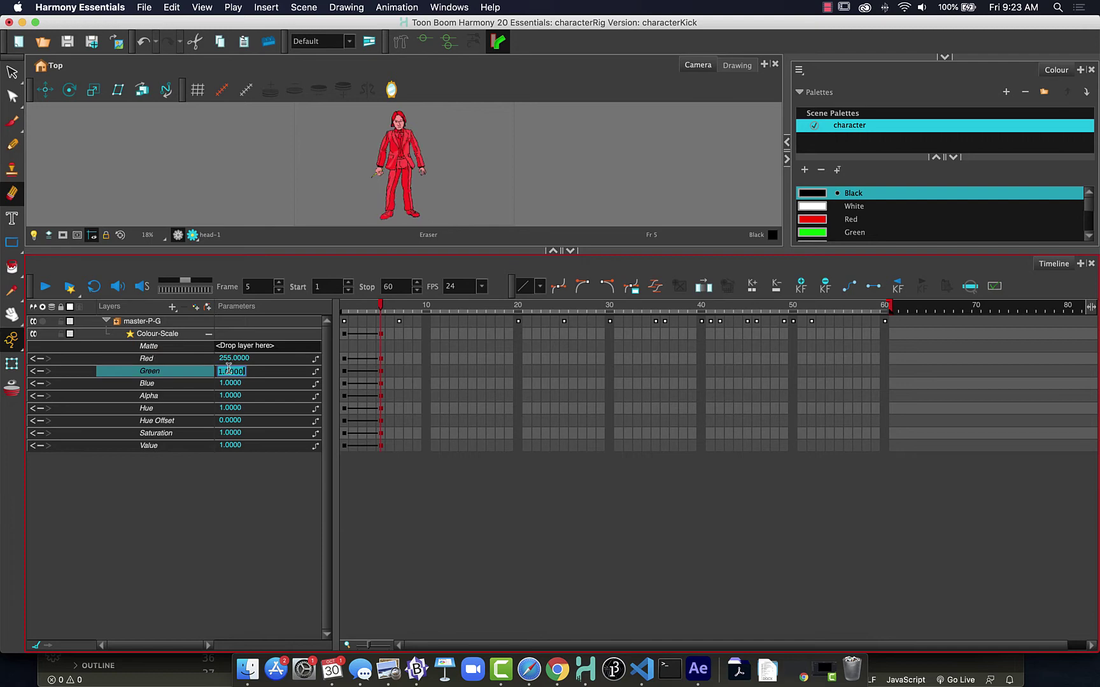
text(255)
key(Return)
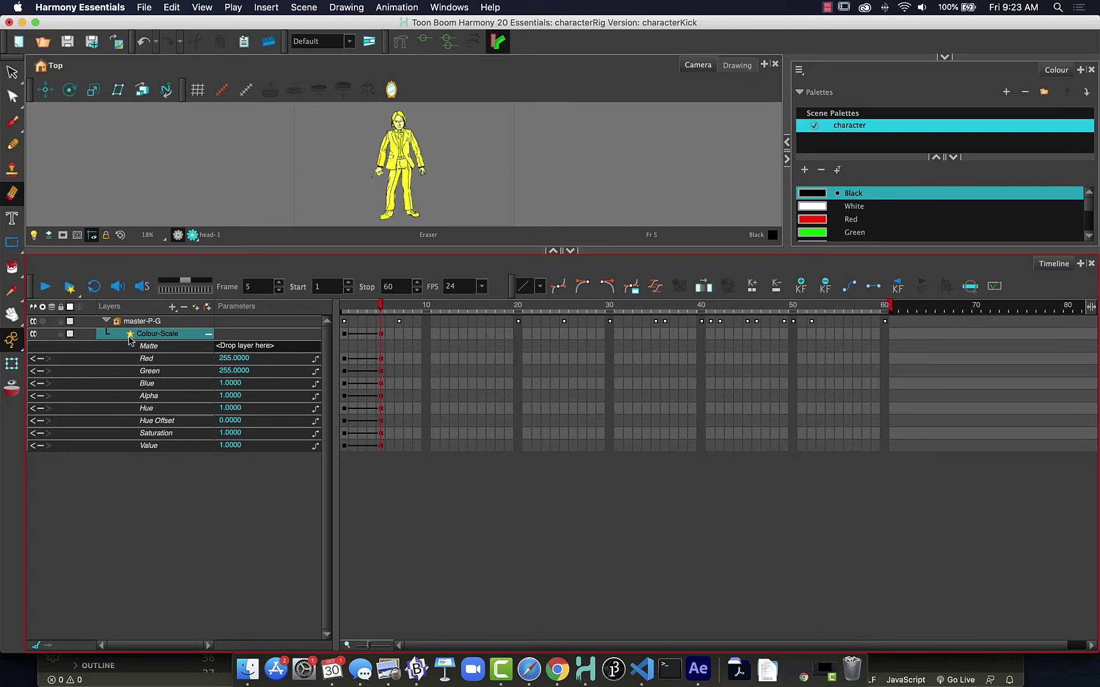
drag(381, 309, 328, 310)
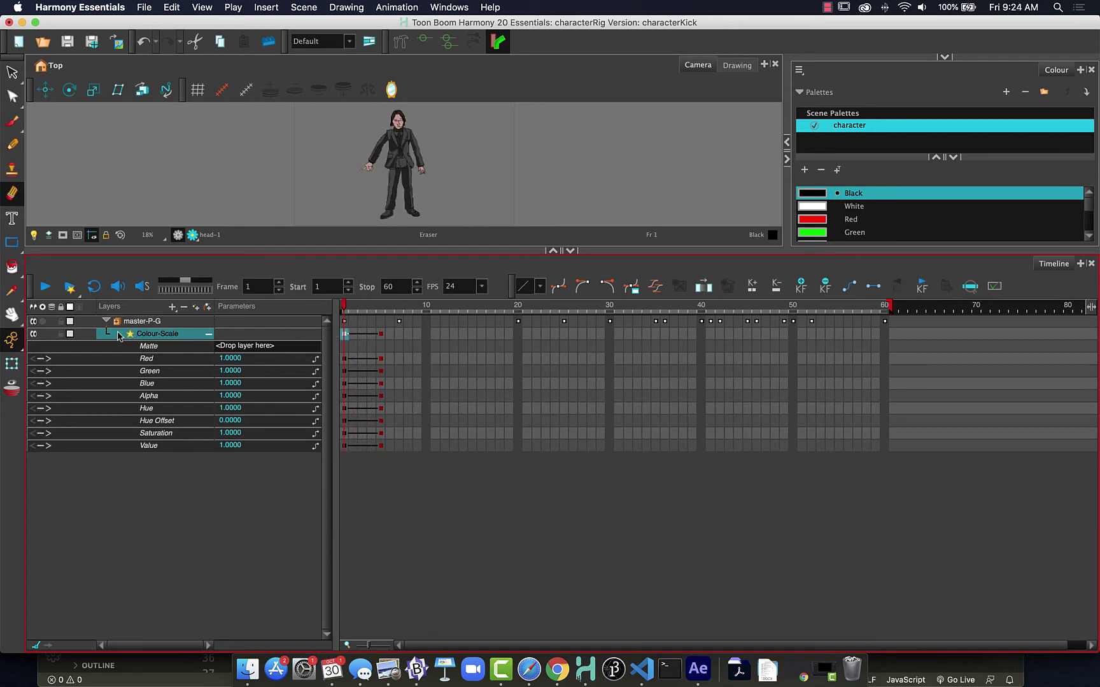
Rearrange Colour-Scale keys so the yellow key sits at frame 10 with a normal key at frame 6.
click(212, 335)
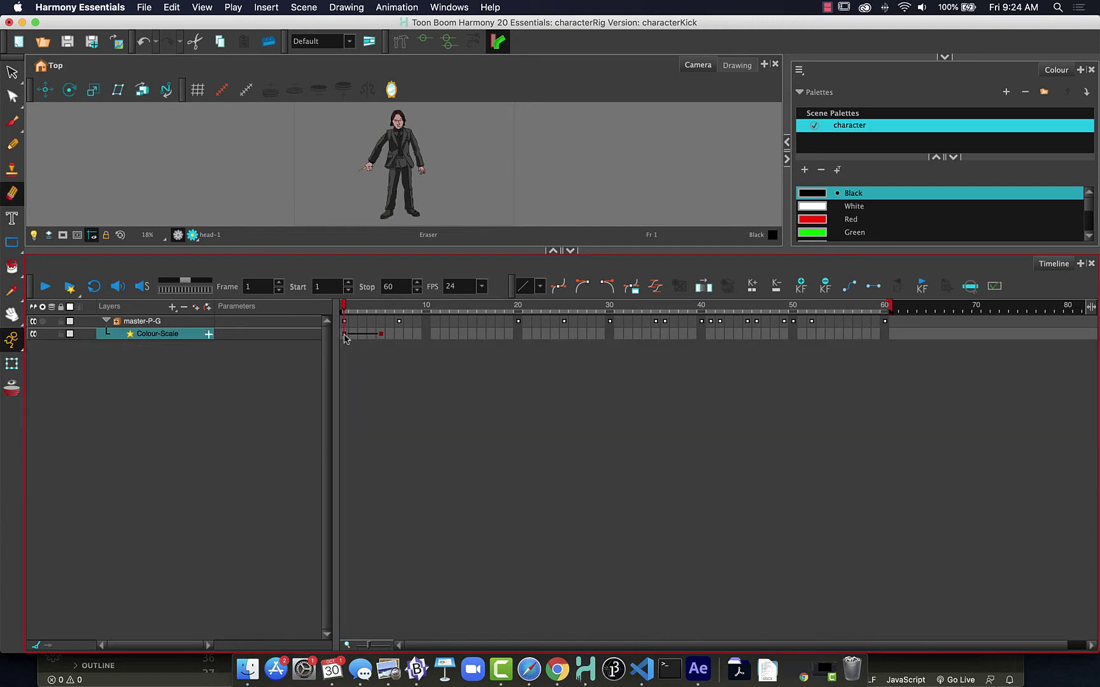
click(380, 334)
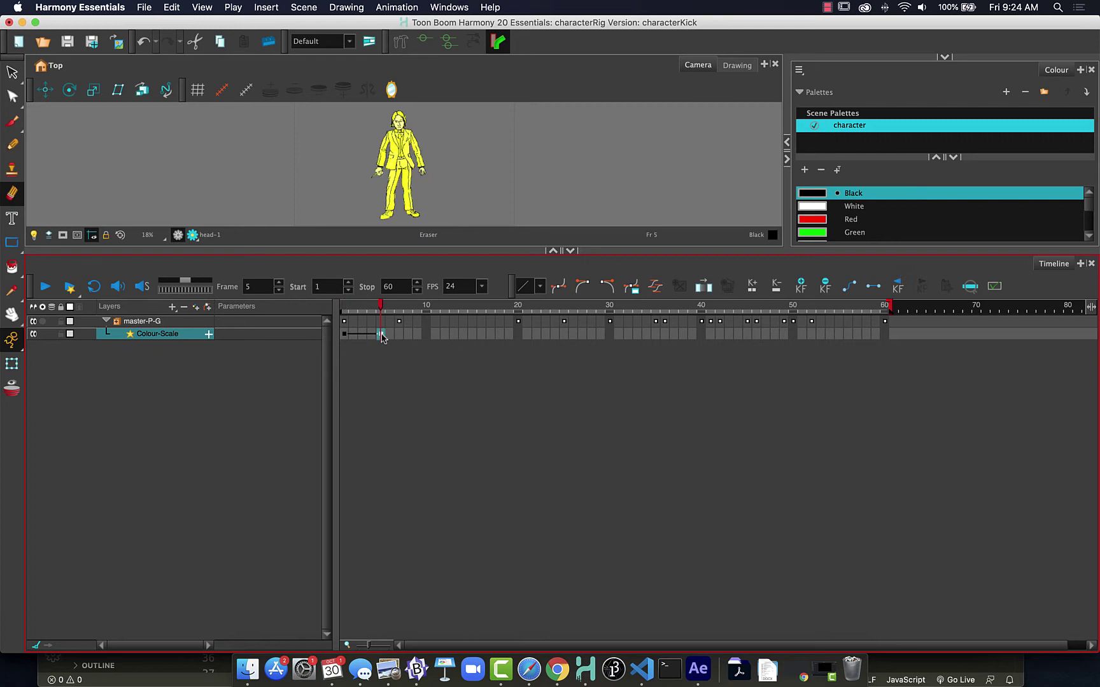
drag(382, 338, 427, 335)
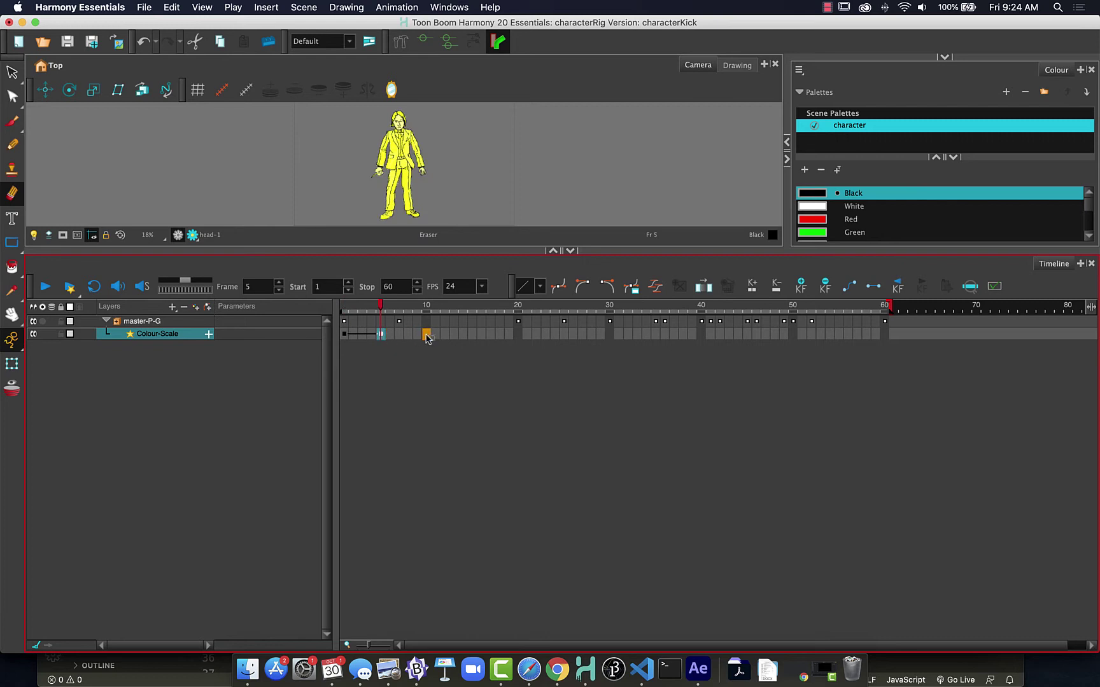
click(345, 335)
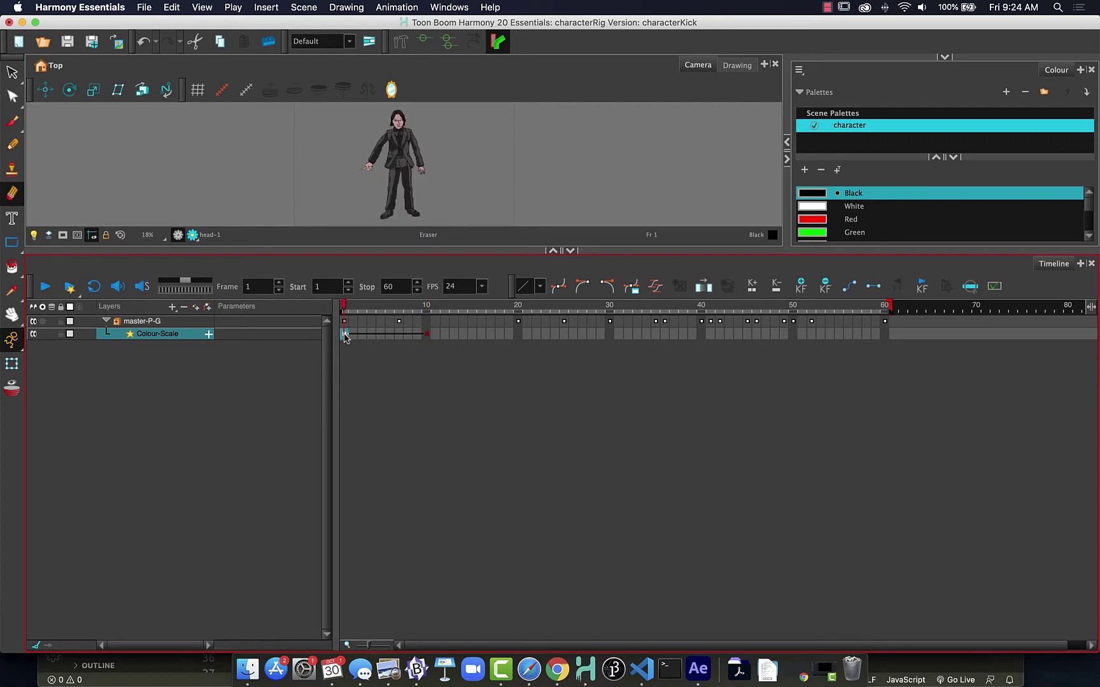
drag(344, 337, 385, 337)
drag(385, 338, 386, 338)
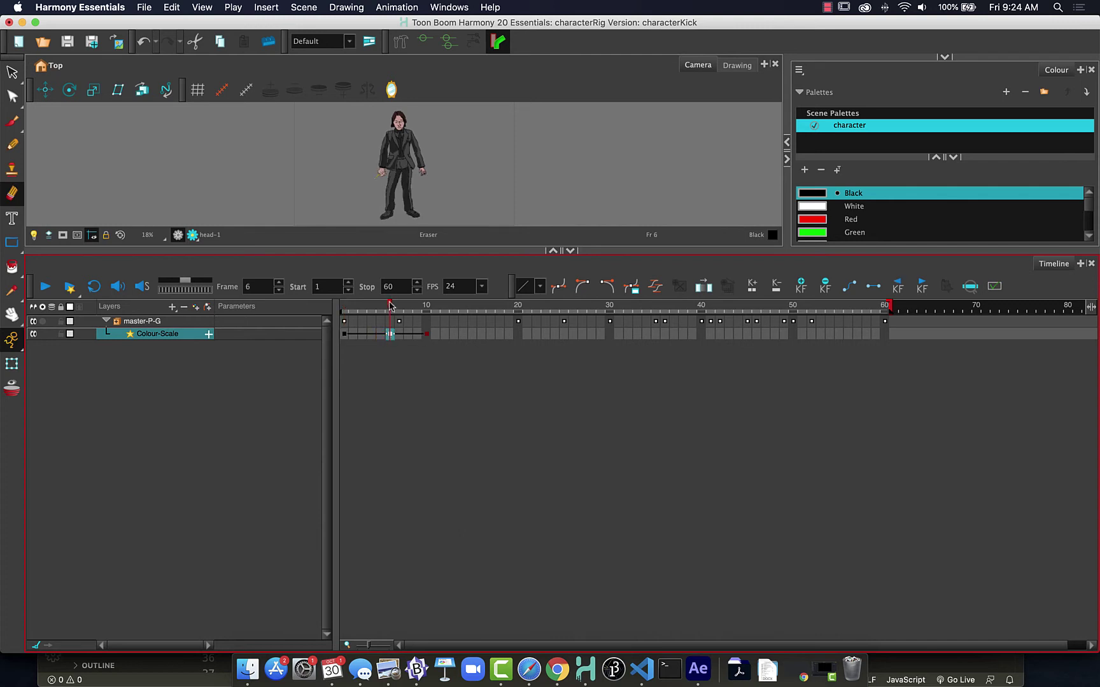
click(398, 306)
drag(399, 306, 426, 309)
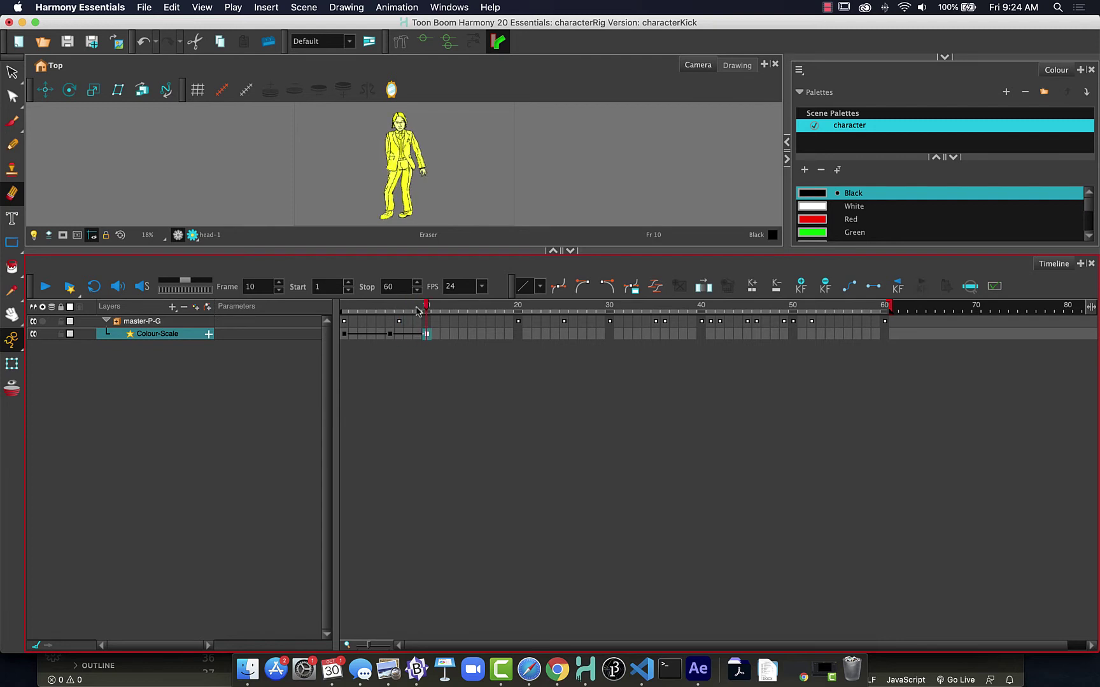
Copy the Colour-Scale keys from frames 6–10 to frames 15–19 and check frame 12.
click(389, 334)
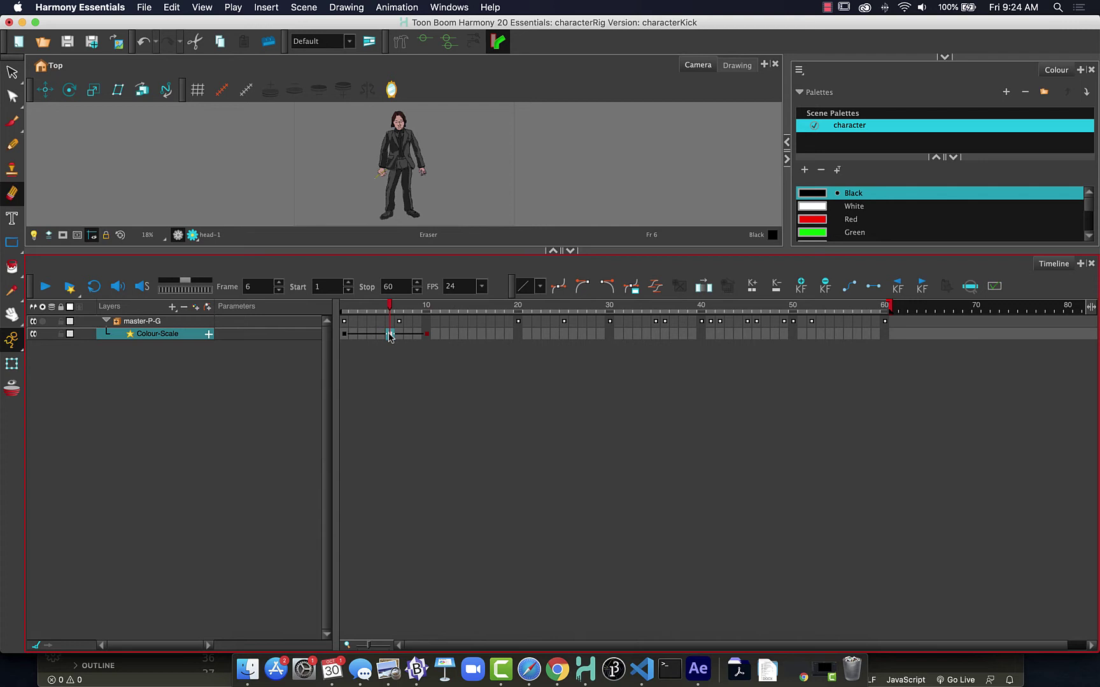
mouse_move(393, 337)
mouse_down()
mouse_move(445, 337)
mouse_move(379, 338)
mouse_move(389, 338)
mouse_up()
shift+click(429, 337)
drag(399, 337, 482, 340)
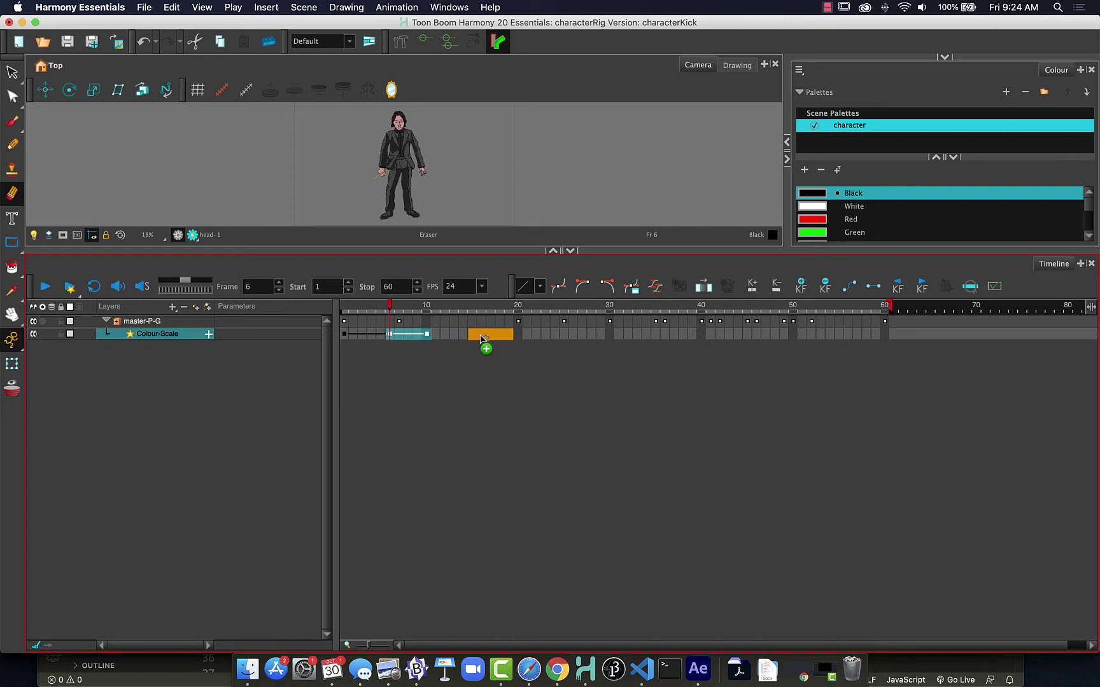
drag(482, 337, 471, 312)
click(447, 309)
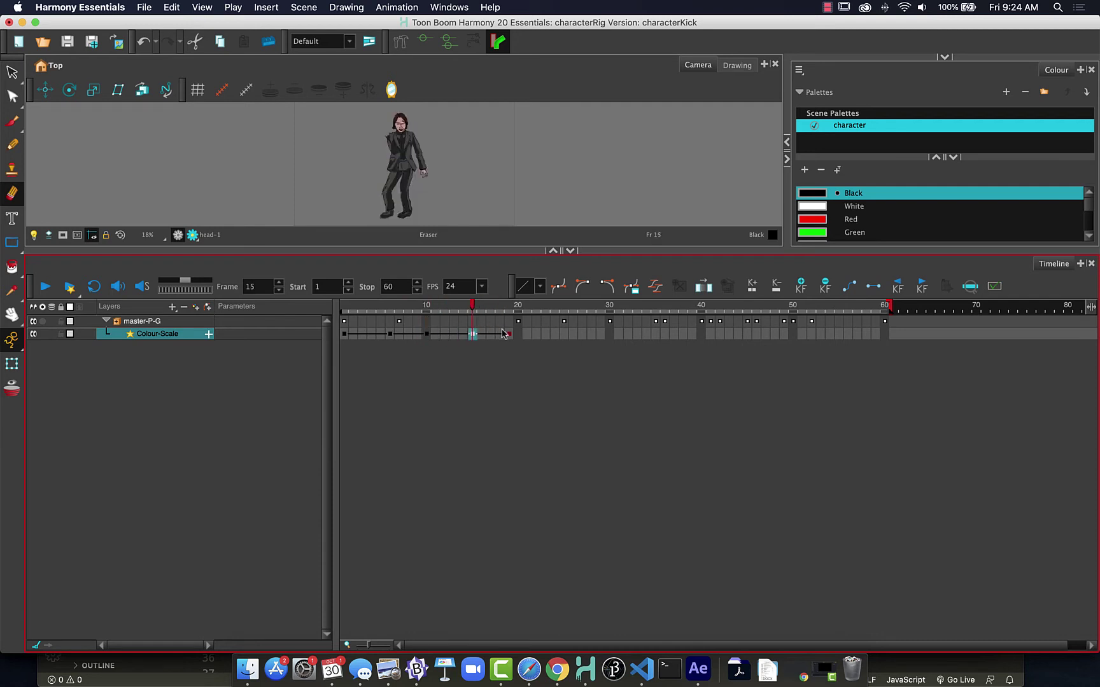
Inspect the Colour-Scale keys at frames 10 and 15, scrubbing between frames 5 and 10.
click(426, 335)
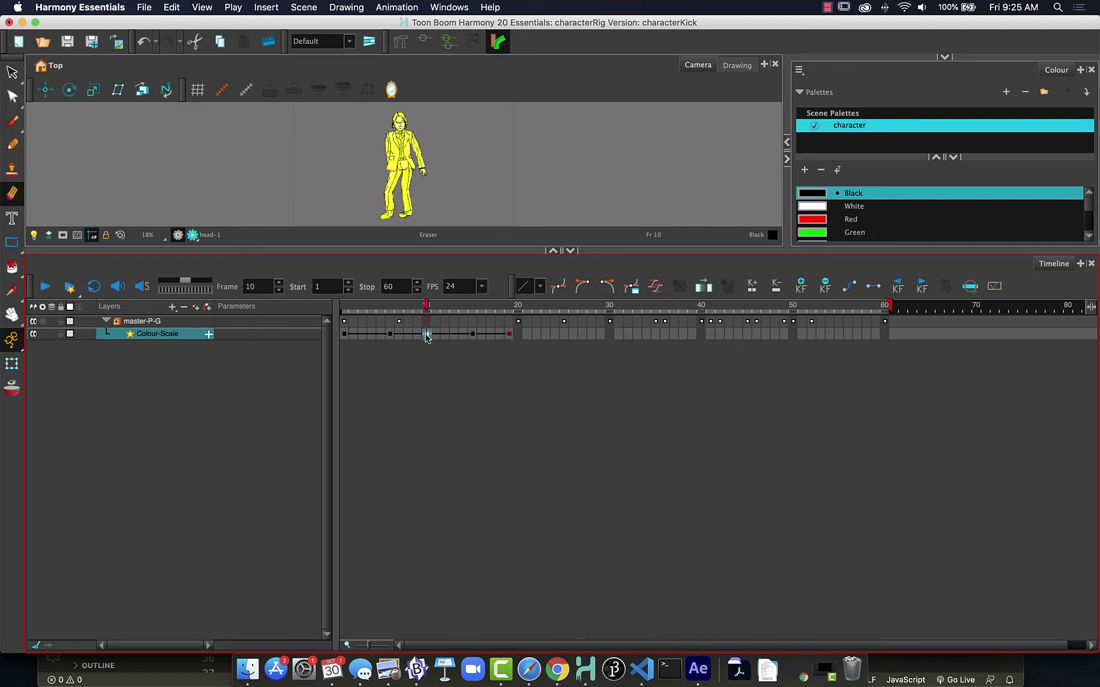
drag(425, 310, 508, 312)
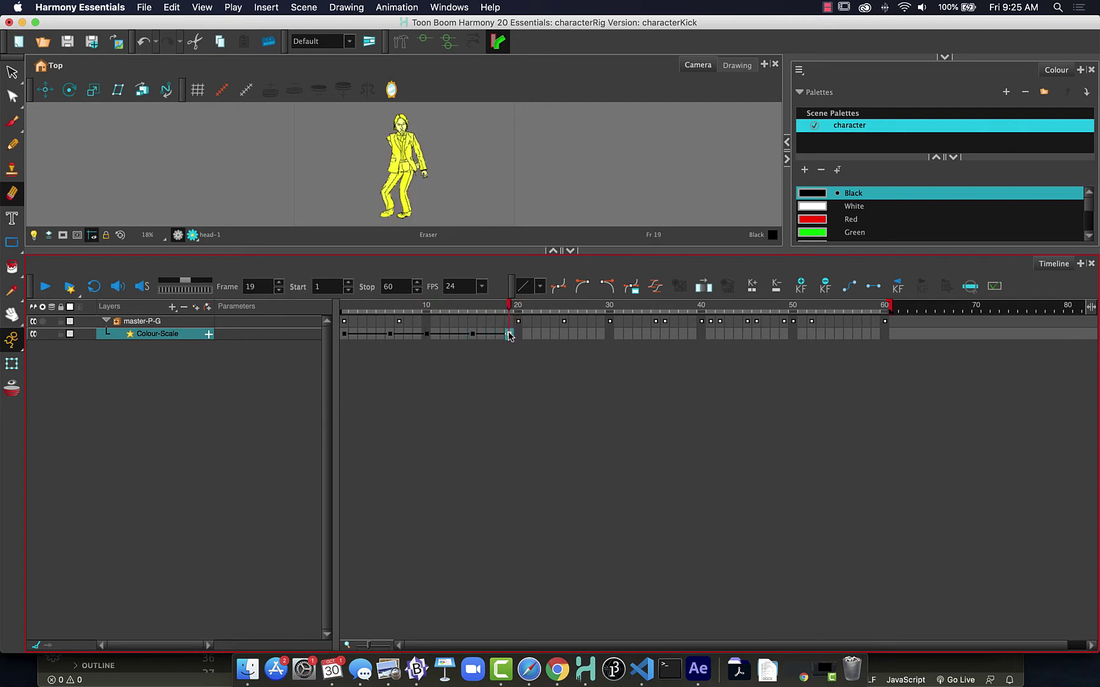
click(473, 336)
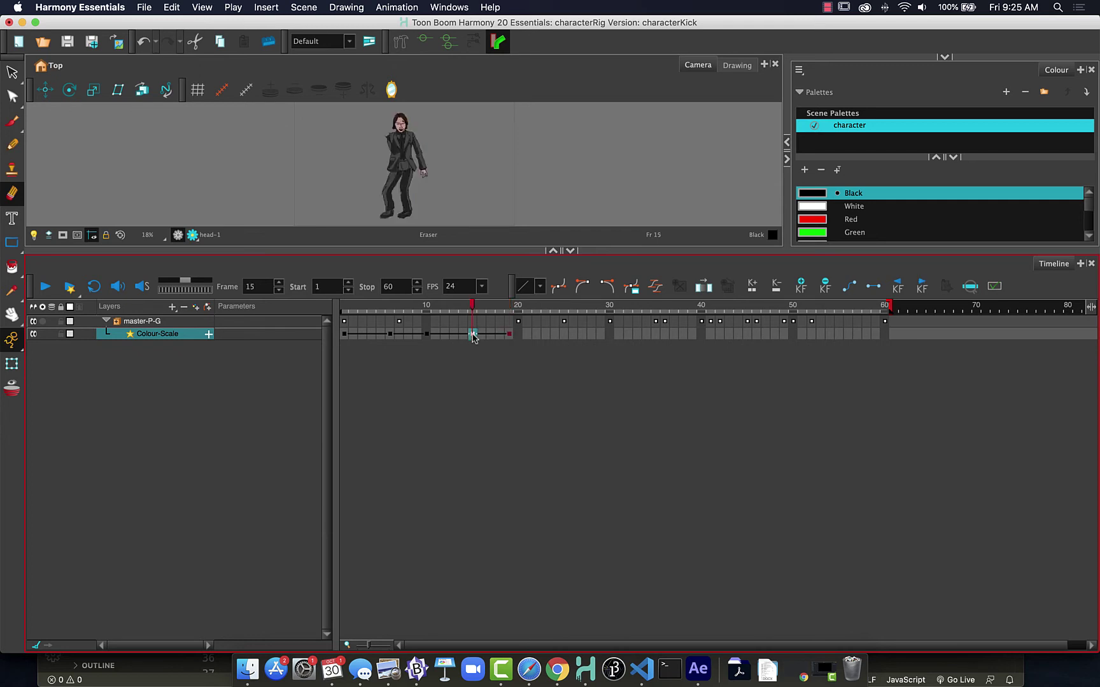
drag(473, 336, 392, 308)
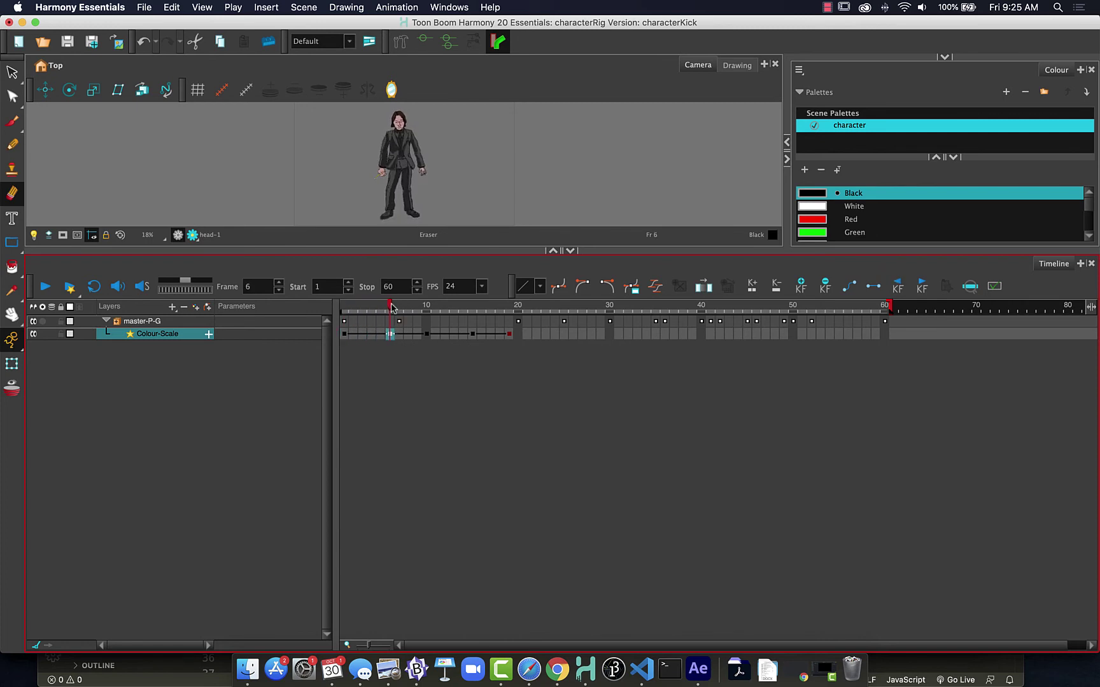
mouse_move(391, 308)
mouse_down()
mouse_move(354, 306)
mouse_move(427, 311)
mouse_up()
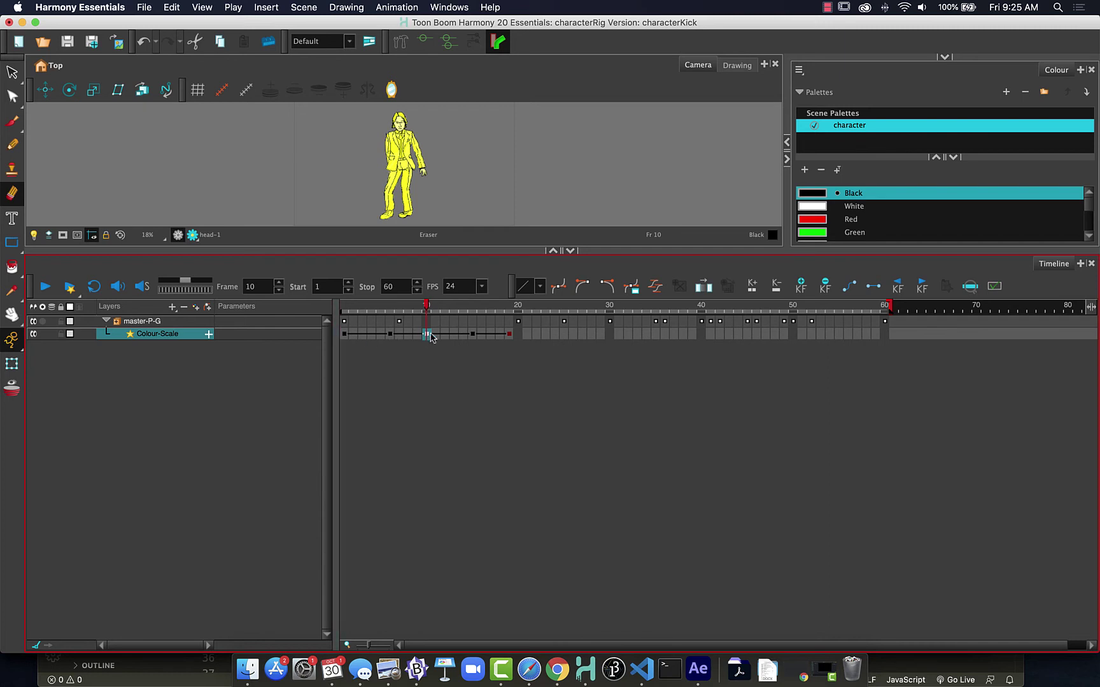
Copy the yellow frame-10 Colour-Scale key to frame 24.
click(472, 334)
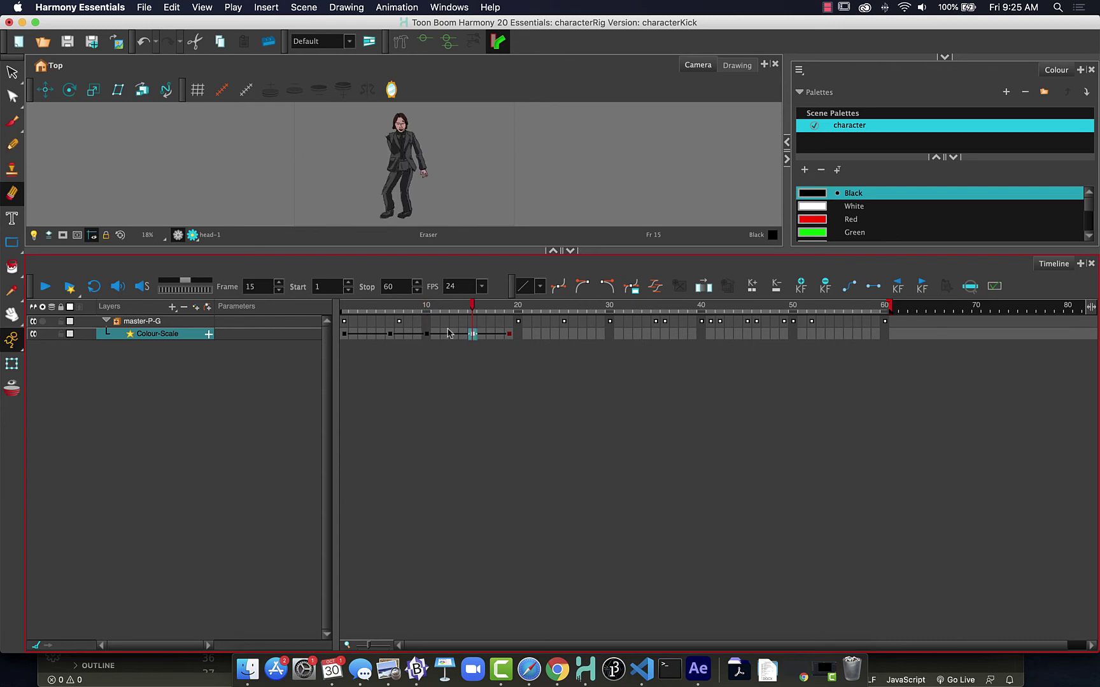
click(511, 335)
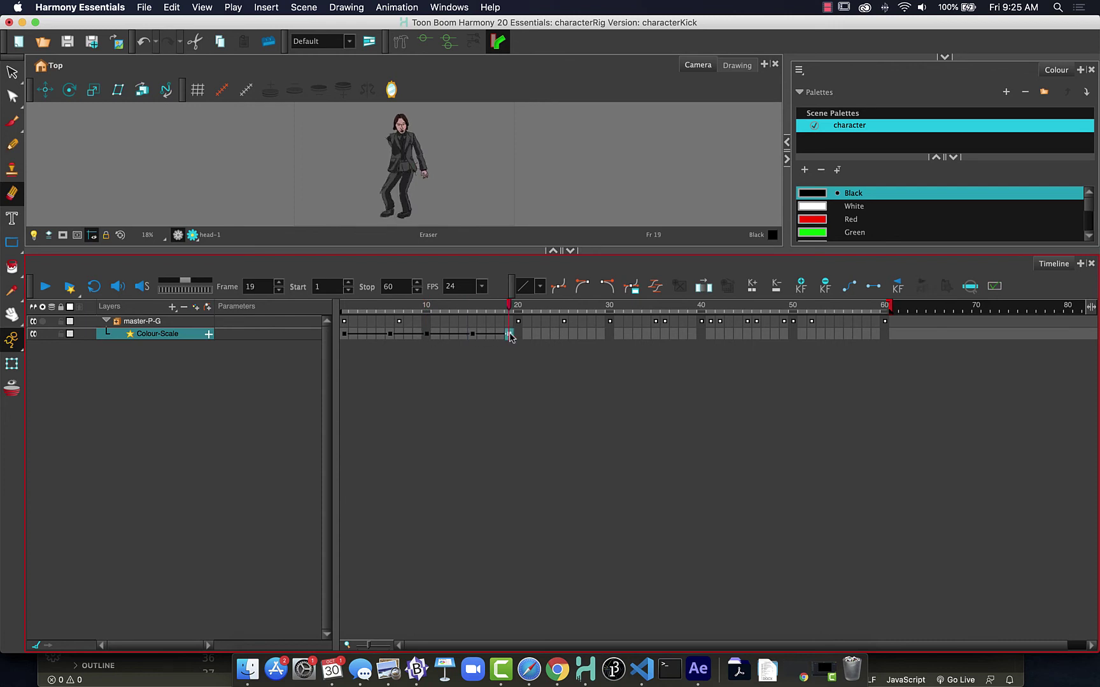
click(427, 335)
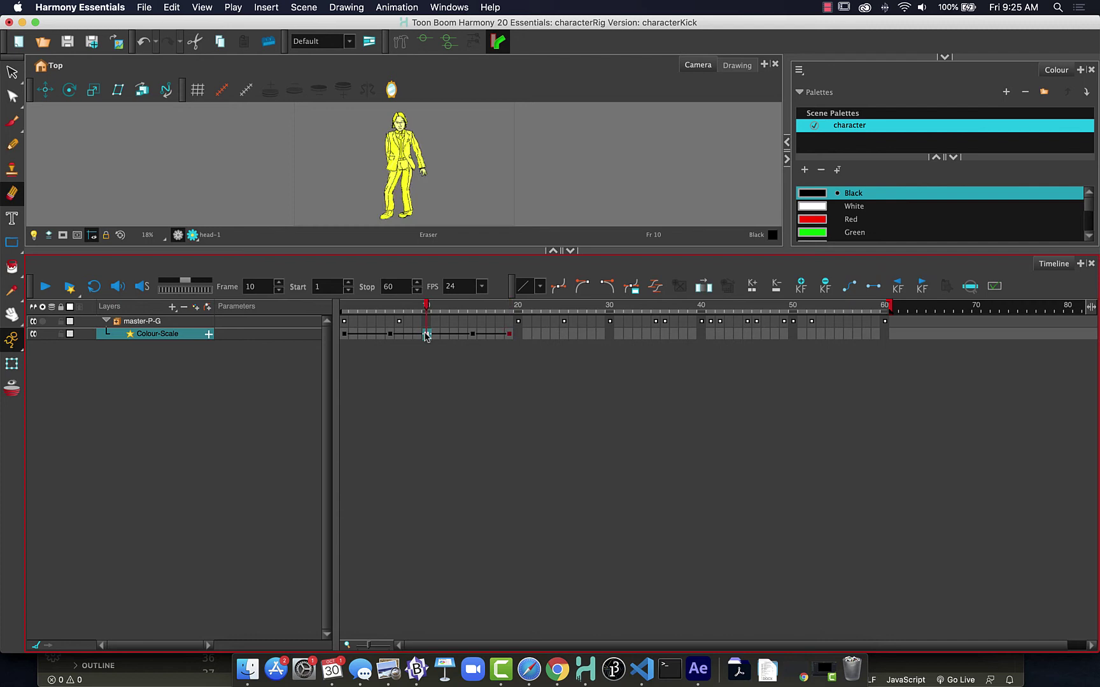
drag(427, 336, 322, 311)
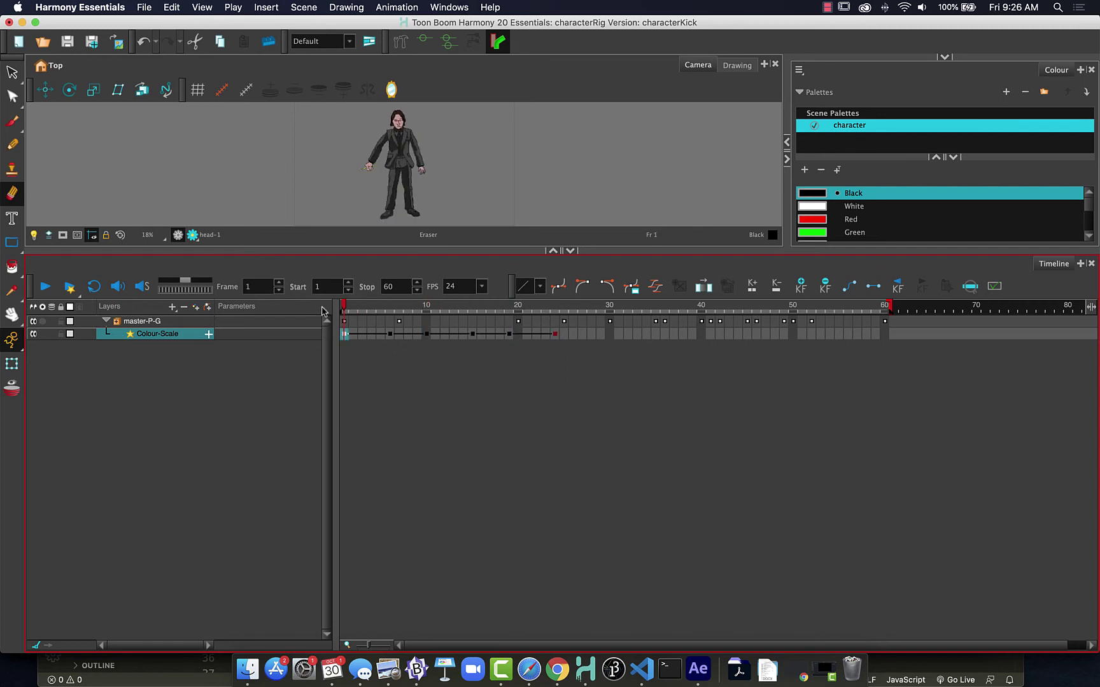
Play the scene, then copy the frame 24 key to frame 28 and the frame 19 key to frame 33.
click(46, 288)
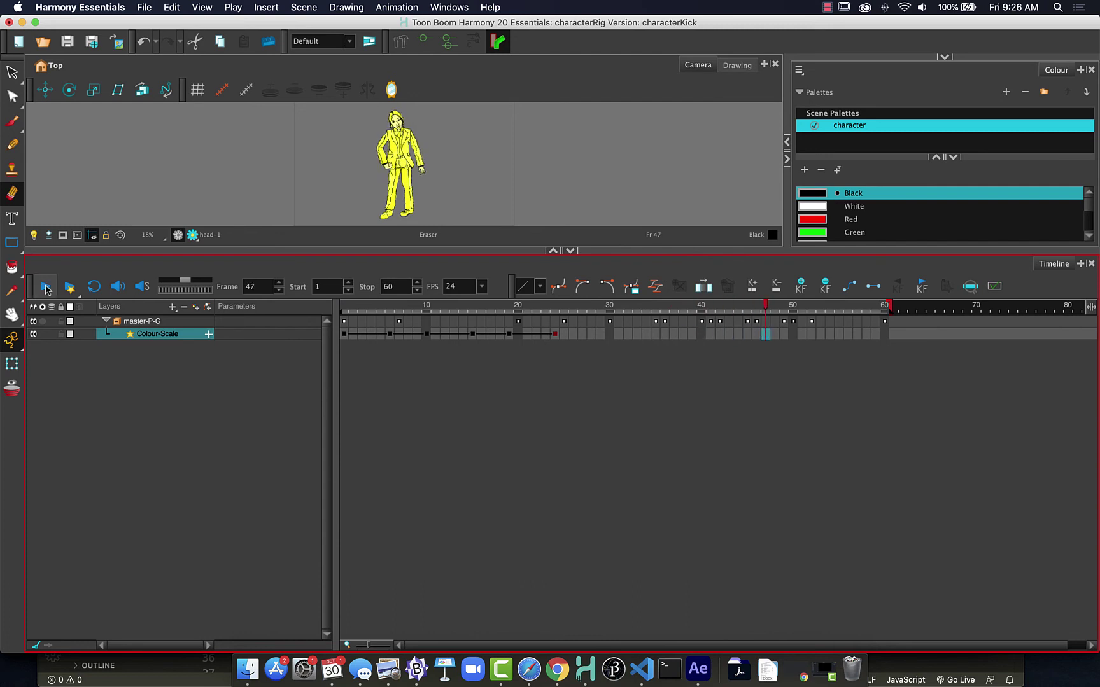
click(45, 289)
click(555, 336)
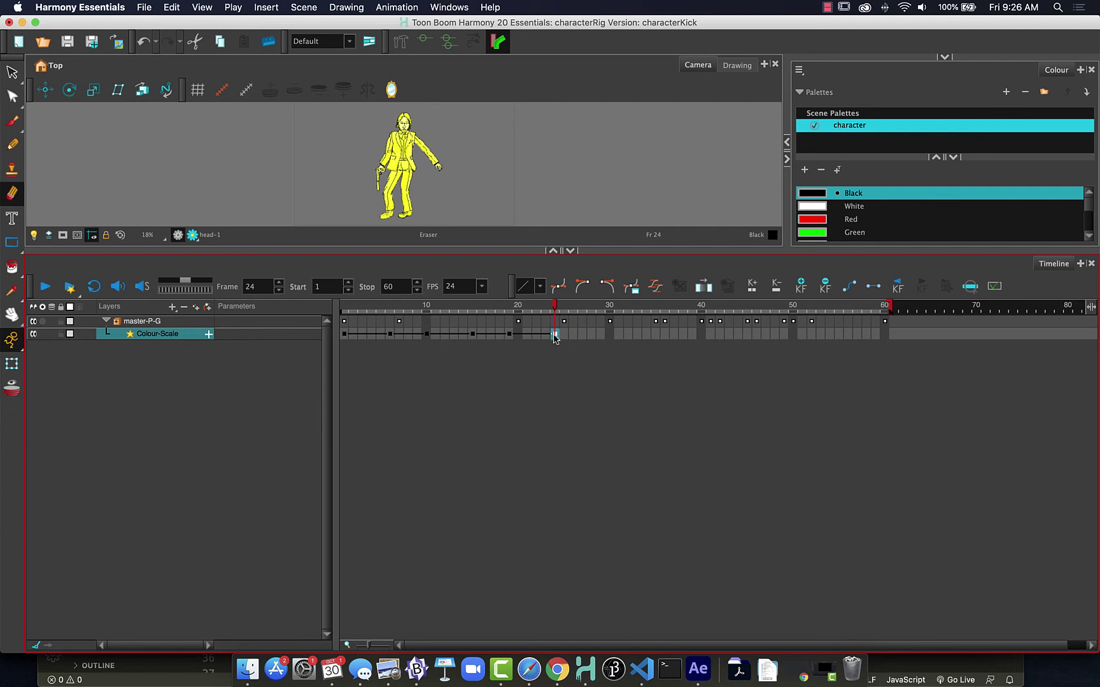
drag(555, 336, 597, 339)
click(511, 338)
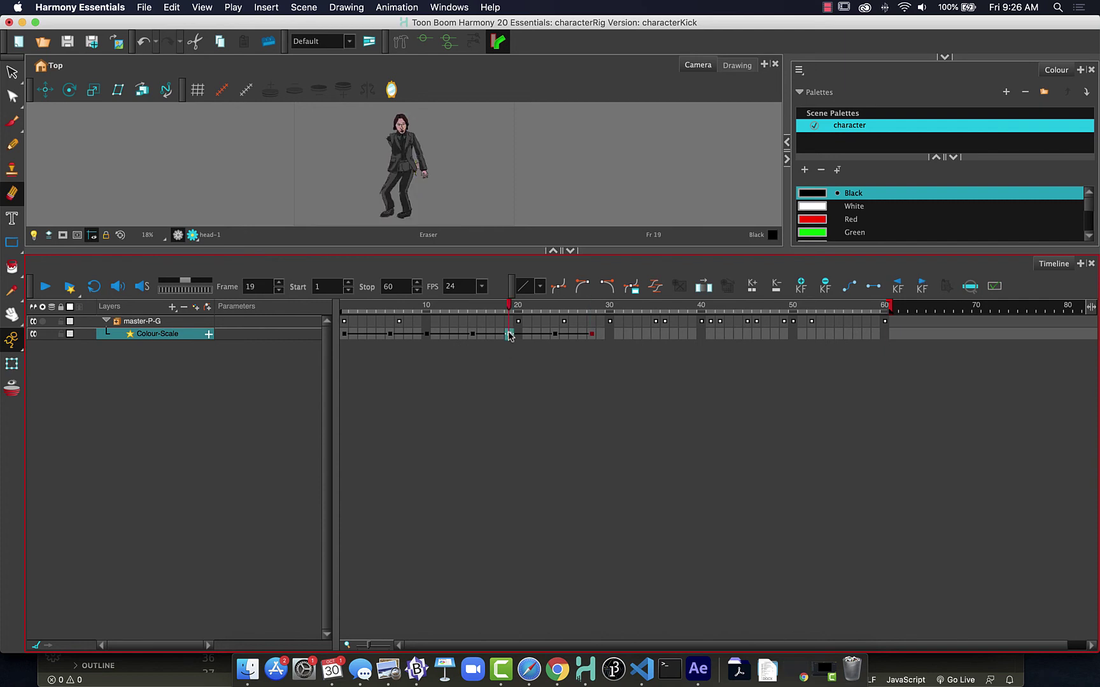
mouse_move(510, 336)
mouse_down()
mouse_move(645, 331)
mouse_move(637, 335)
mouse_move(633, 307)
mouse_move(514, 308)
mouse_move(632, 315)
mouse_move(589, 316)
mouse_up()
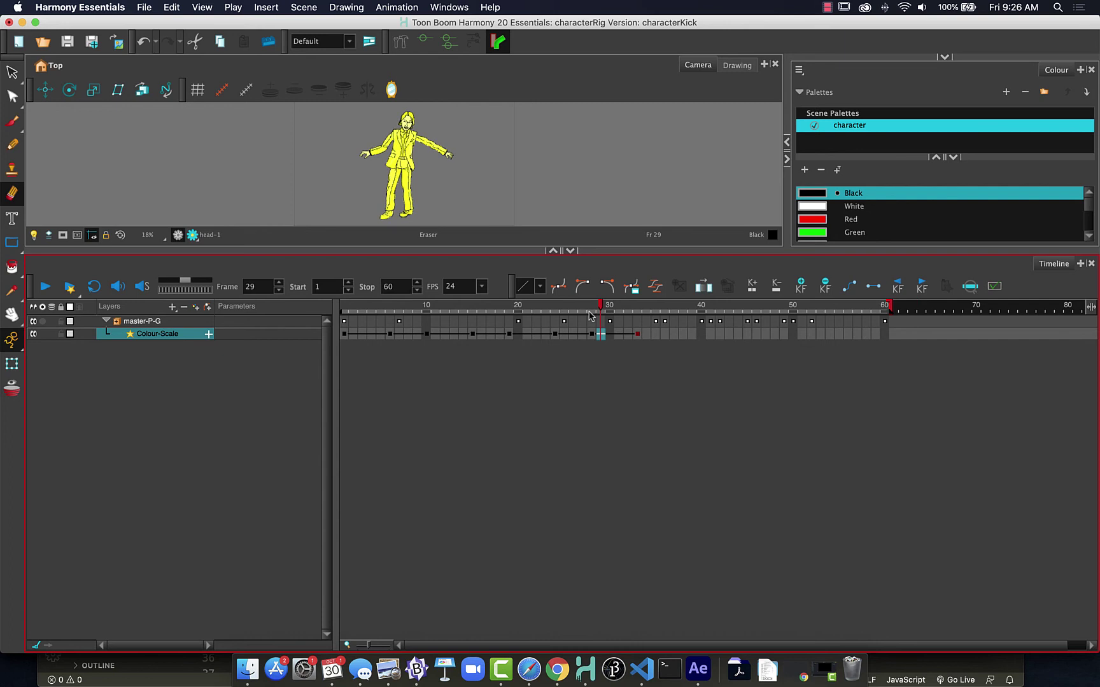
Check the Colour-Scale cells from frame 28 to 33 and scrub back to review the strobe.
click(592, 332)
click(617, 308)
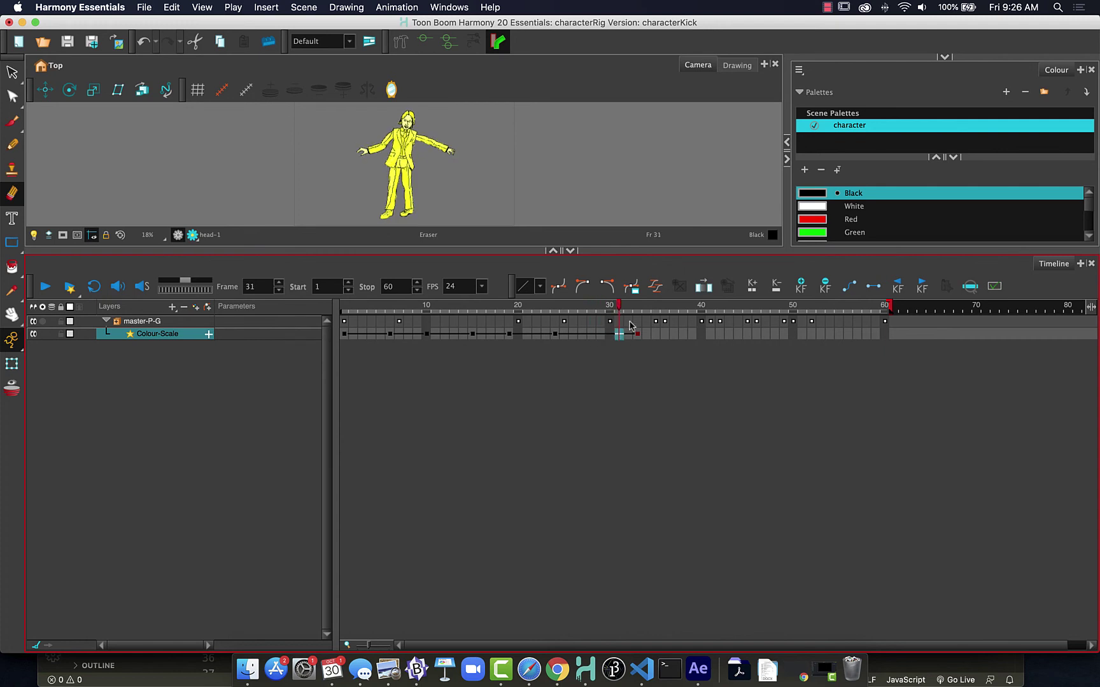
mouse_move(640, 336)
mouse_down()
mouse_move(602, 336)
mouse_move(635, 336)
mouse_up()
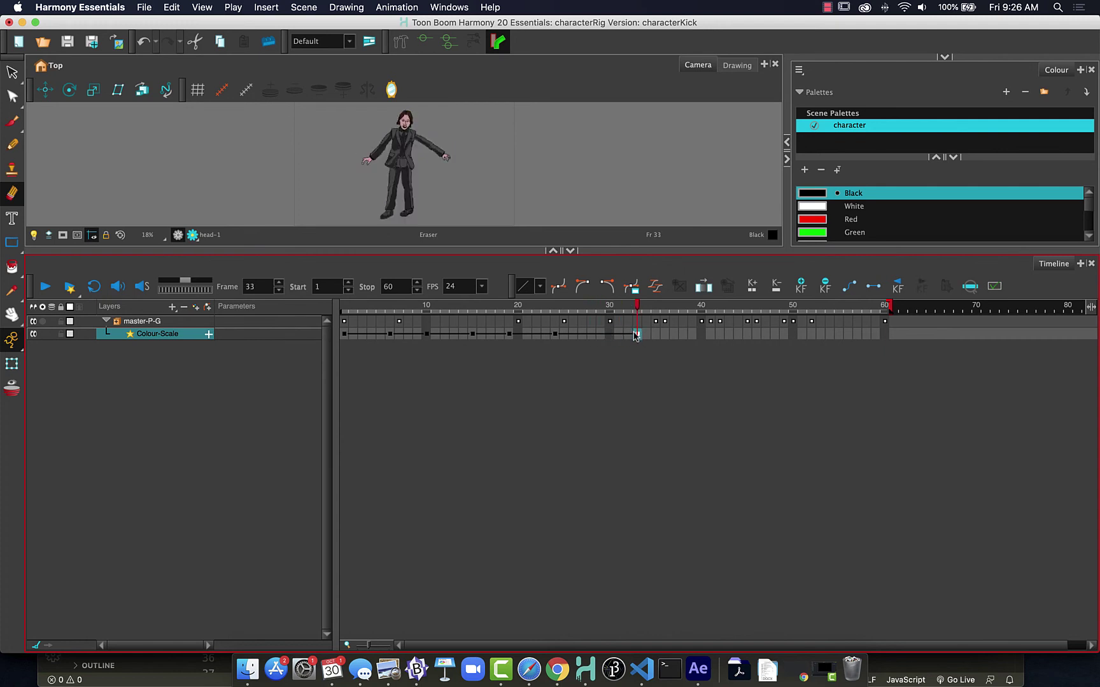
click(598, 334)
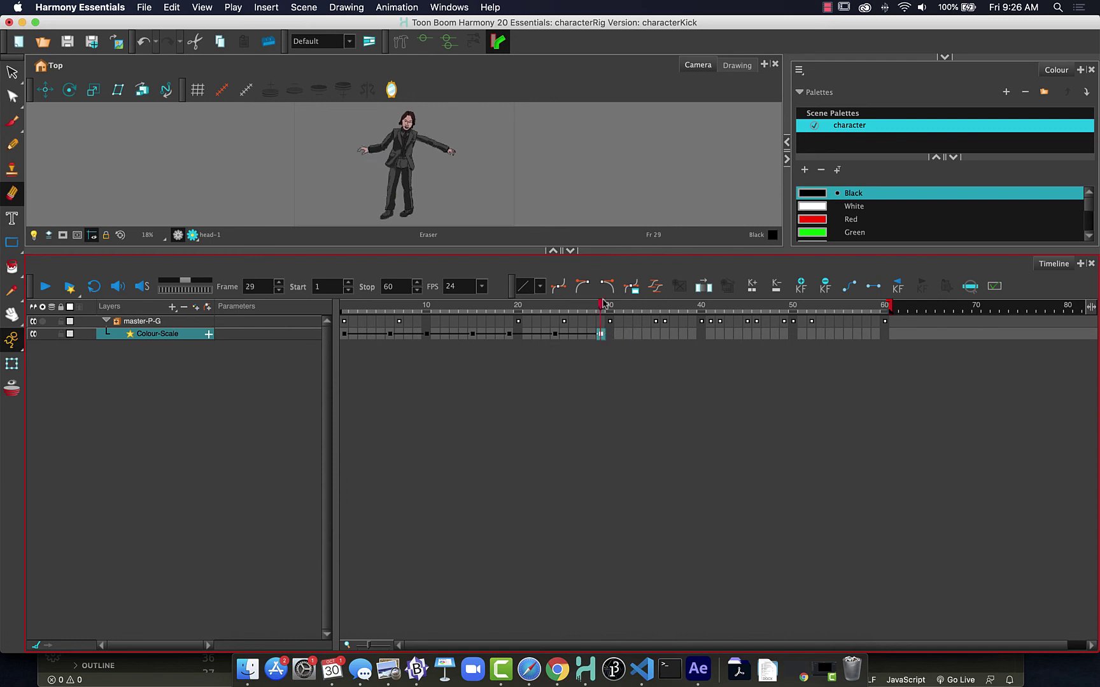
click(589, 309)
drag(588, 310, 564, 310)
Replay from frame 1, expand the Colour-Scale parameter rows, and scrub frames 1–15.
key(shift+comma)
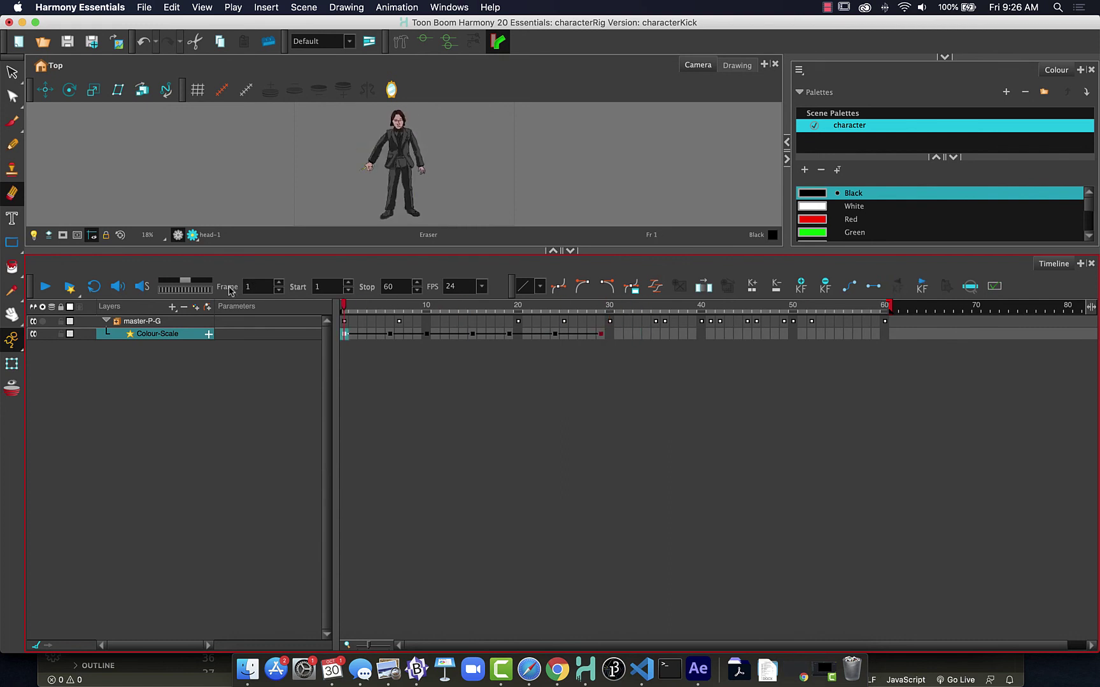
click(46, 287)
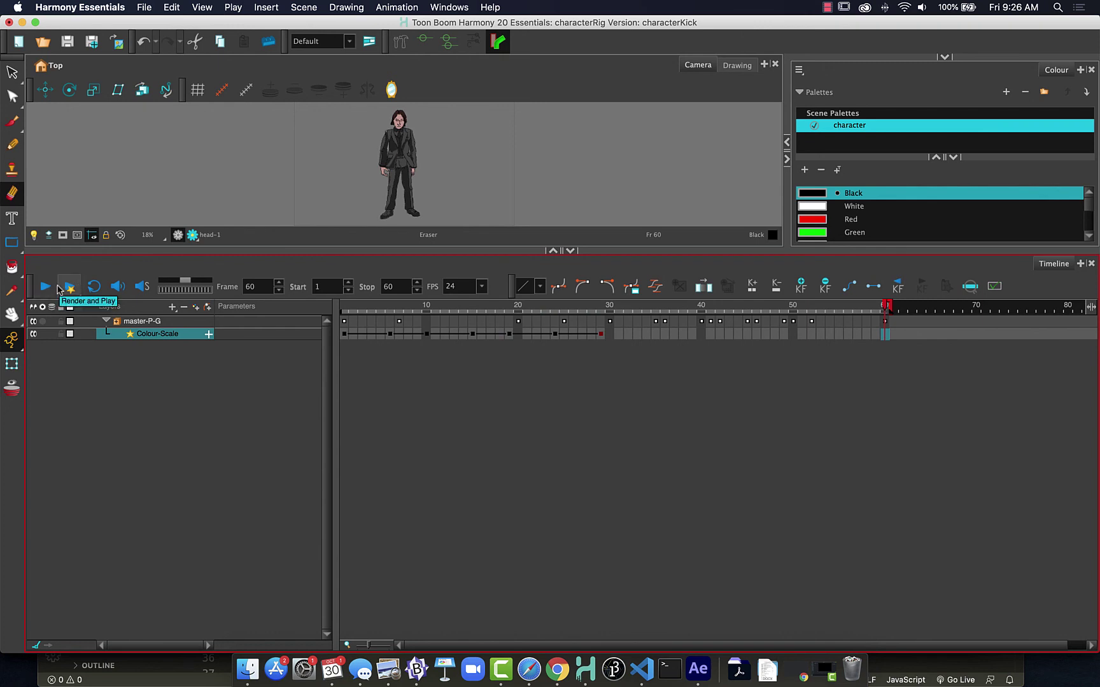
click(209, 334)
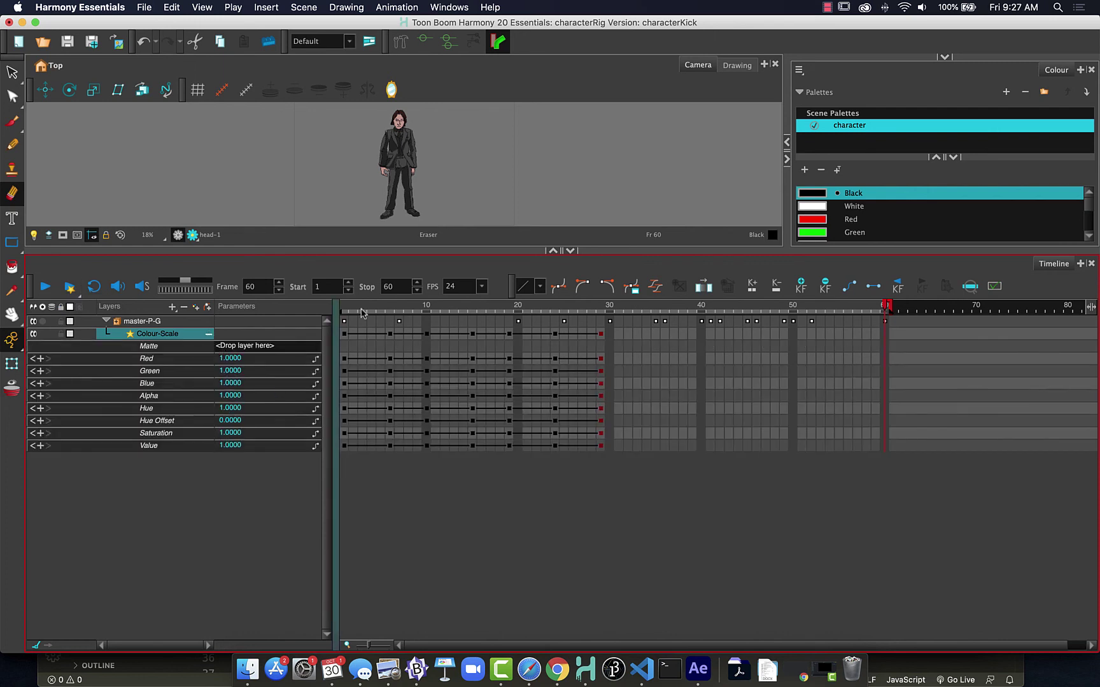
drag(348, 310, 307, 306)
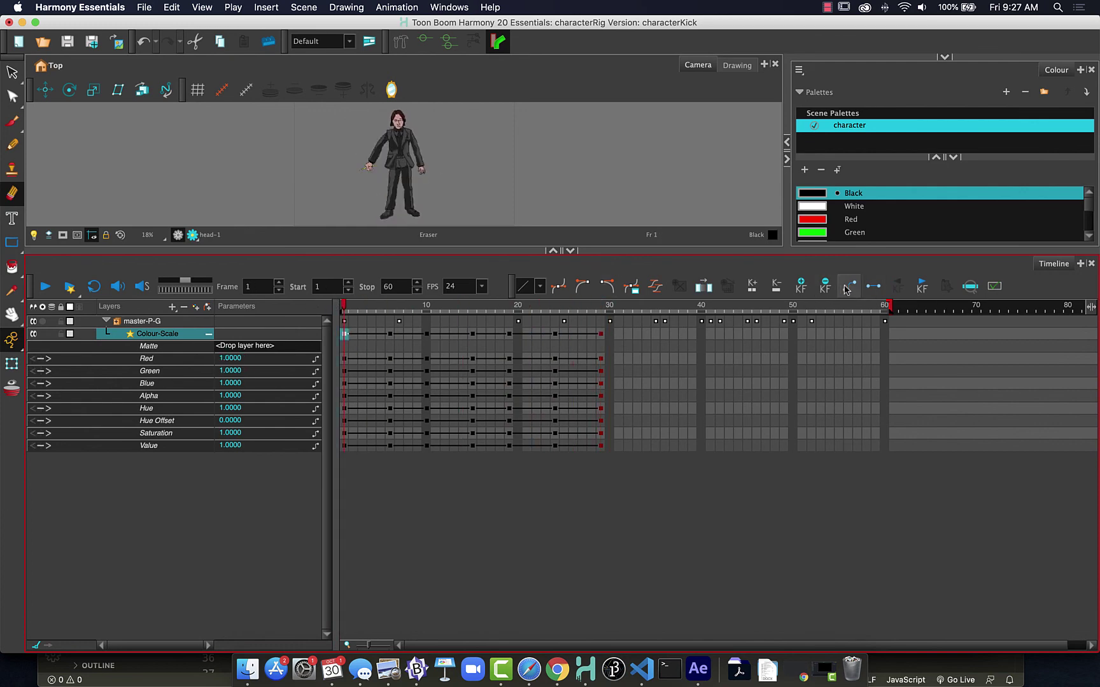
drag(344, 308, 478, 316)
key(shift+comma)
Turn on Render Preview, scrub to frame 3, and play the yellow strobe animation.
click(192, 235)
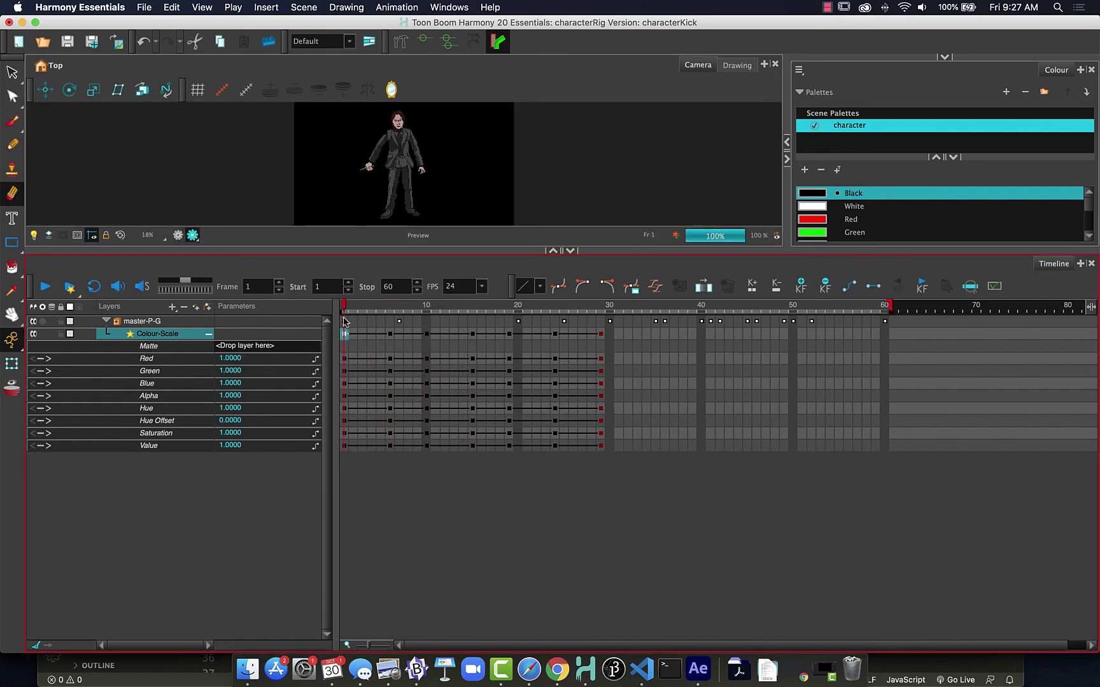
drag(344, 307, 403, 315)
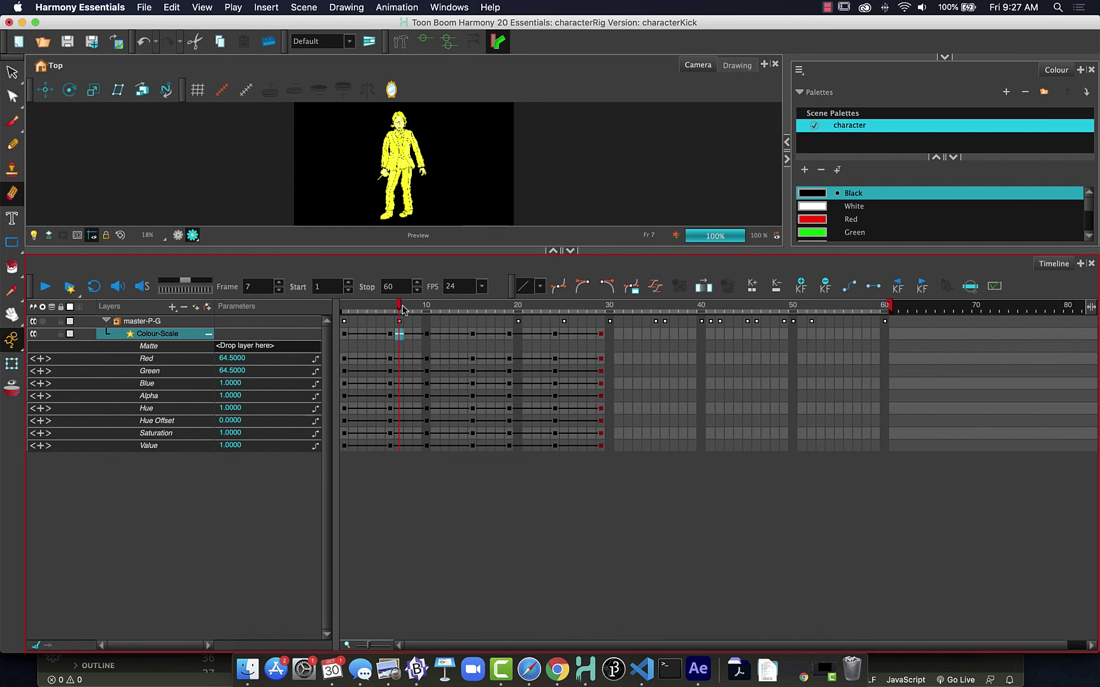
click(397, 308)
key(Return)
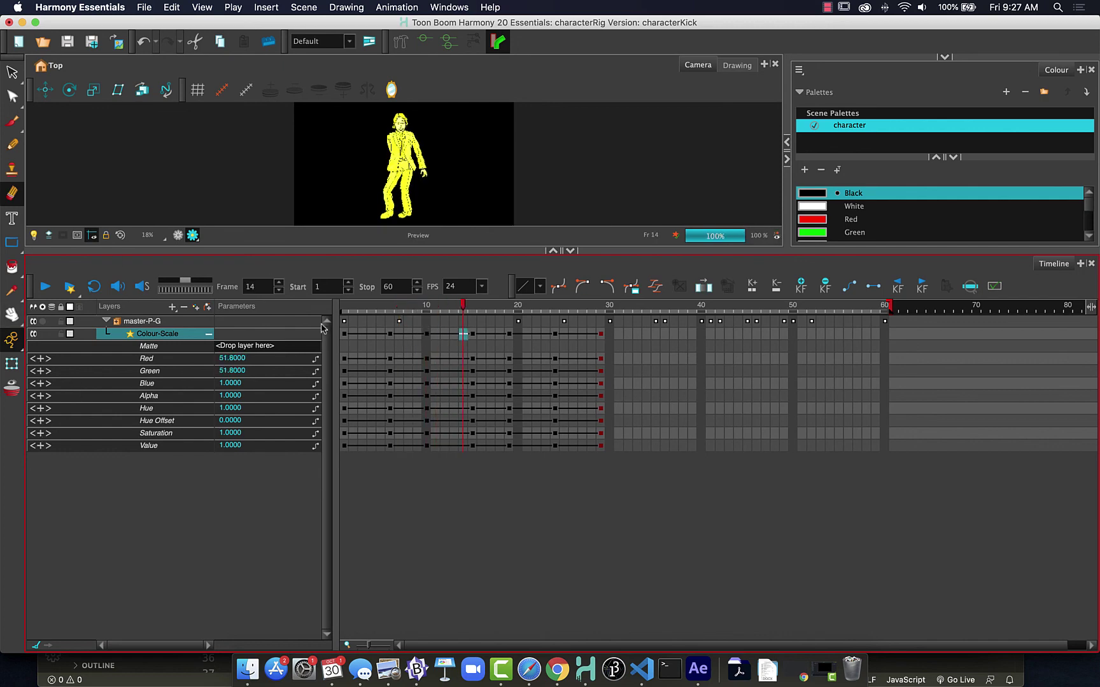
Drag the viewer–Timeline divider down so the yellow-tinted character at frame 14 appears larger.
drag(332, 252, 329, 418)
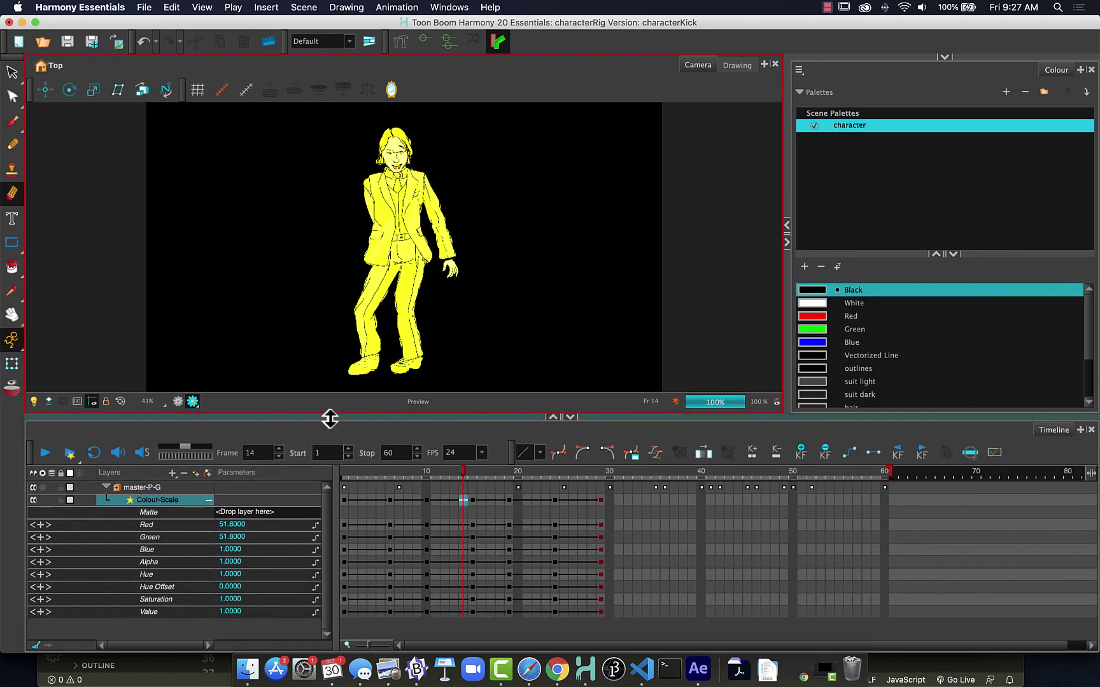